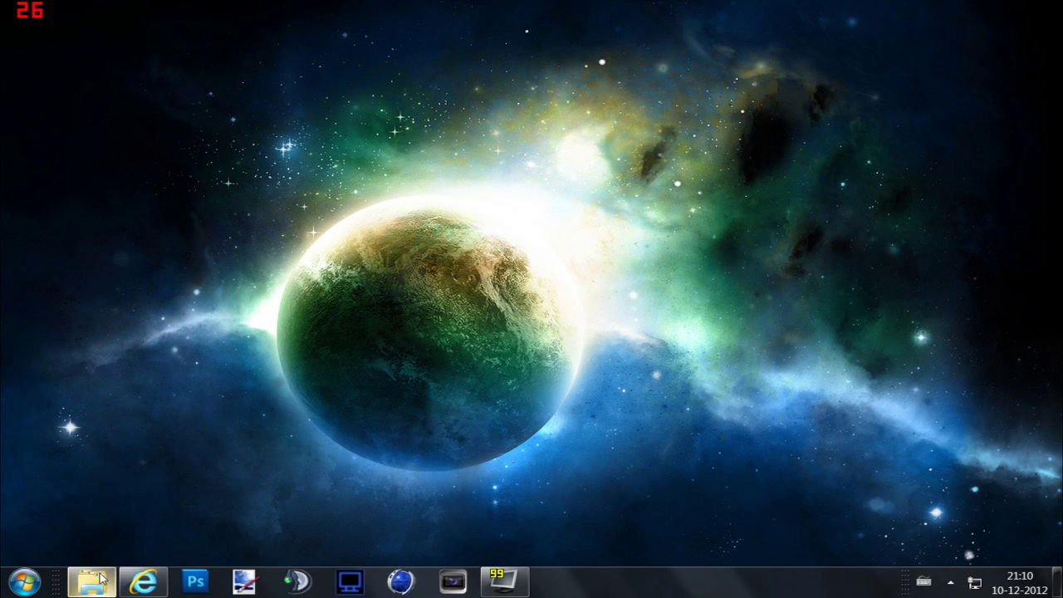
Restore the Fifa 13 INTERNAL-RELOADED folder window and look over the rld-fifa13 image and vip0740 parts
mouse_move(99, 579)
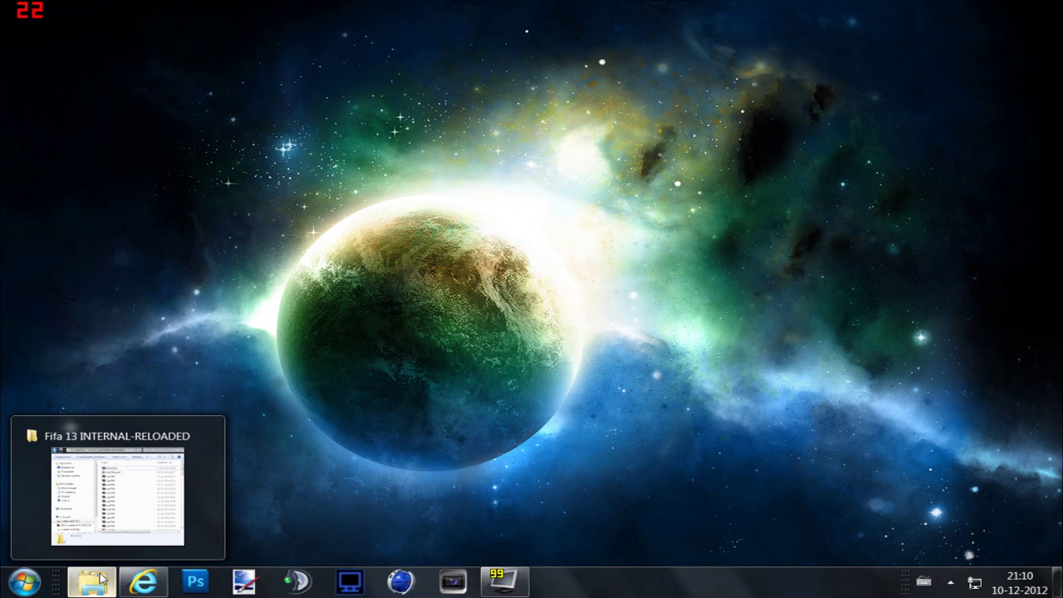
left_click(100, 578)
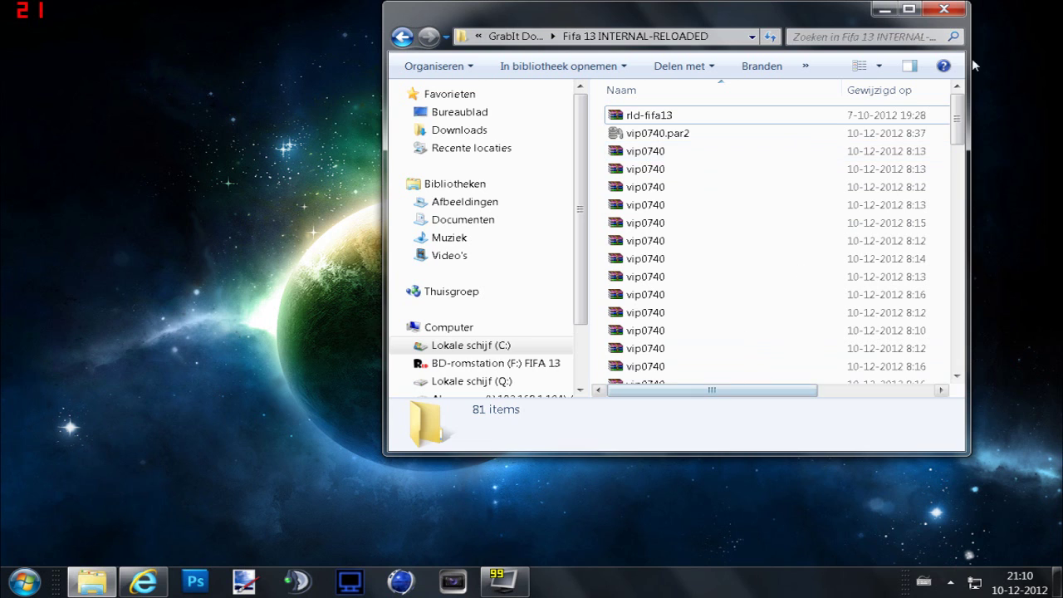
left_click_drag(773, 392, 841, 251)
left_click(706, 151)
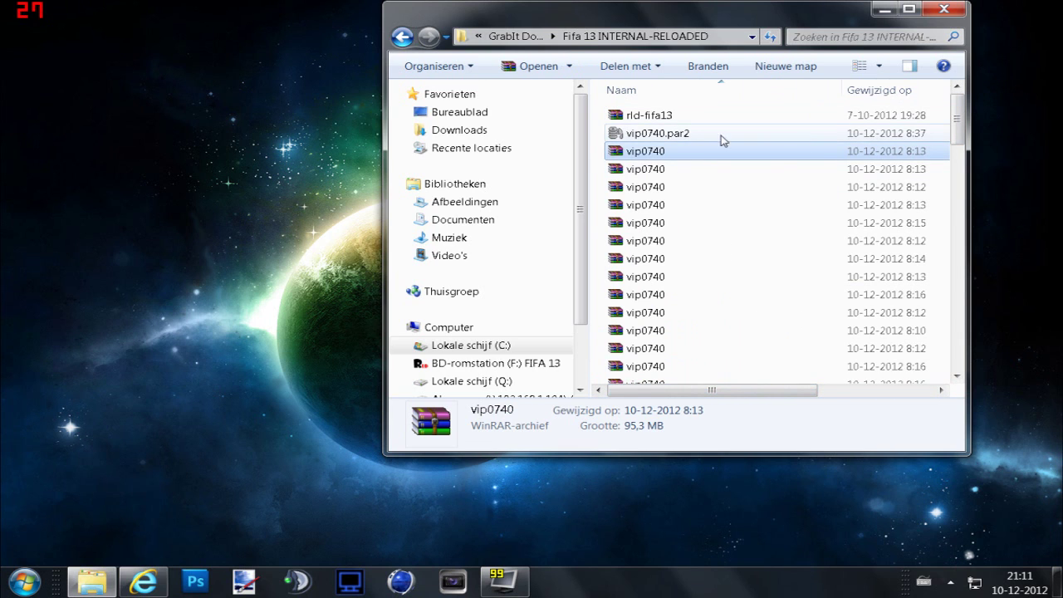
left_click(677, 118)
left_click_drag(739, 392, 683, 152)
mouse_move(957, 125)
left_mouse_down()
mouse_move(961, 340)
mouse_move(960, 121)
left_mouse_up()
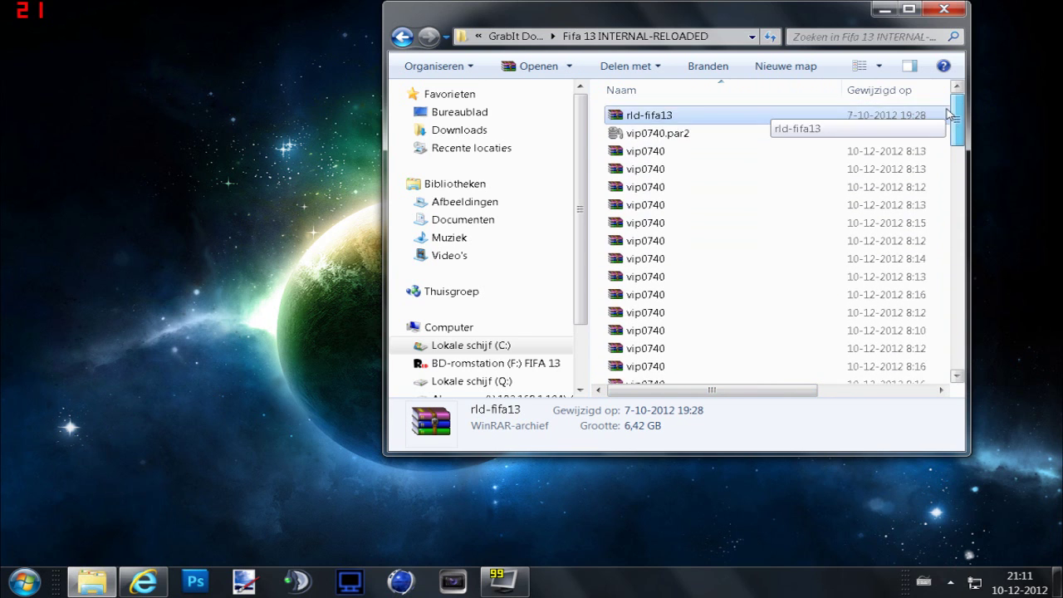
Open rld-fifa13 in WinRAR to see its Crack, Game and Installer.exe contents, then close it
left_click(648, 153)
right_click(652, 156)
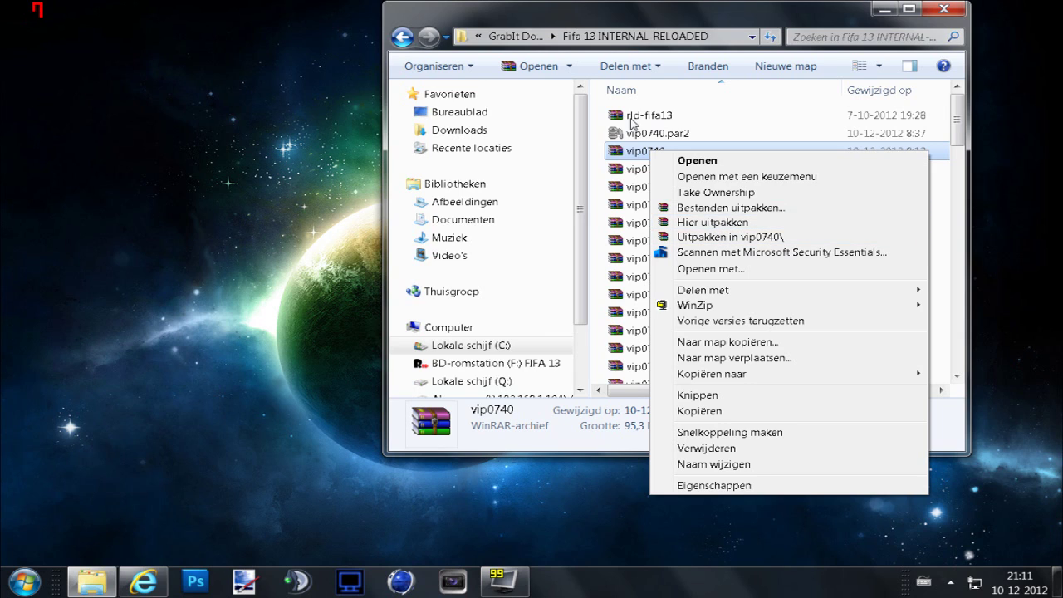
left_click(631, 117)
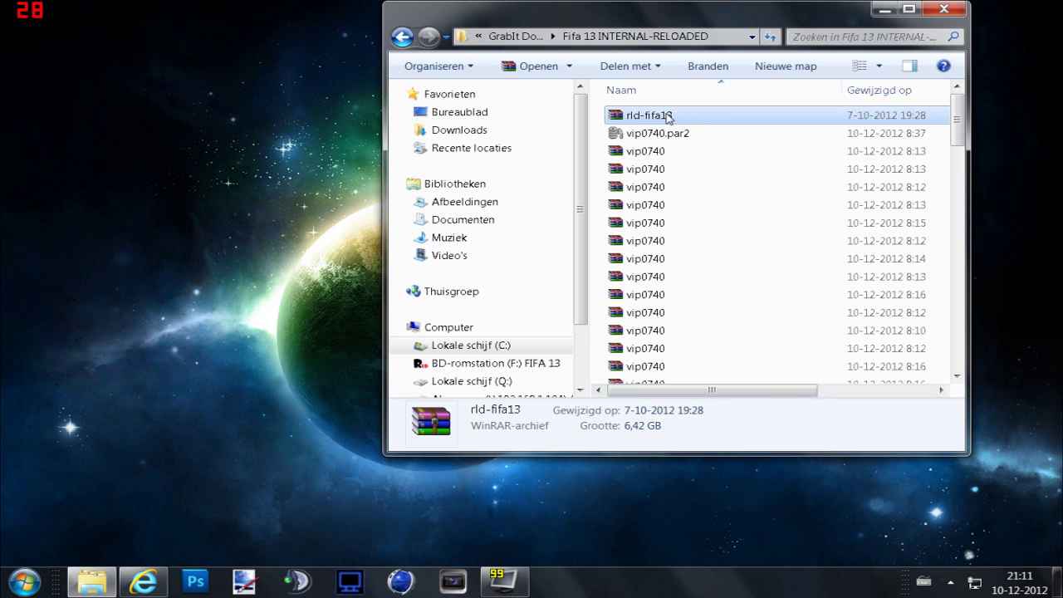
double_click(656, 117)
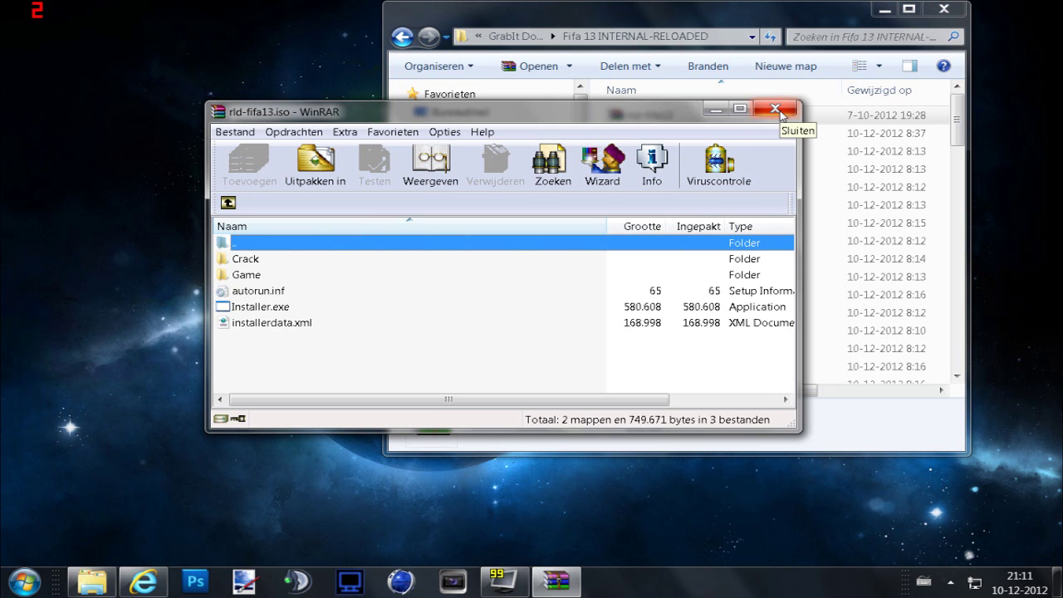
left_click(780, 110)
Launch DAEMON Tools Lite by searching the Start menu for 'dae'
left_click(25, 584)
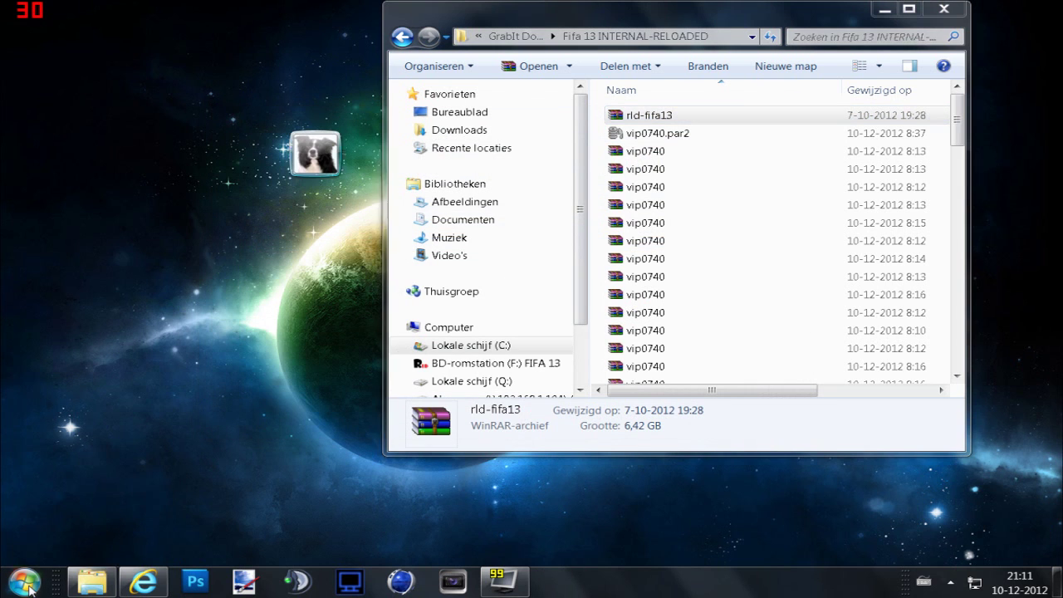
type("dae")
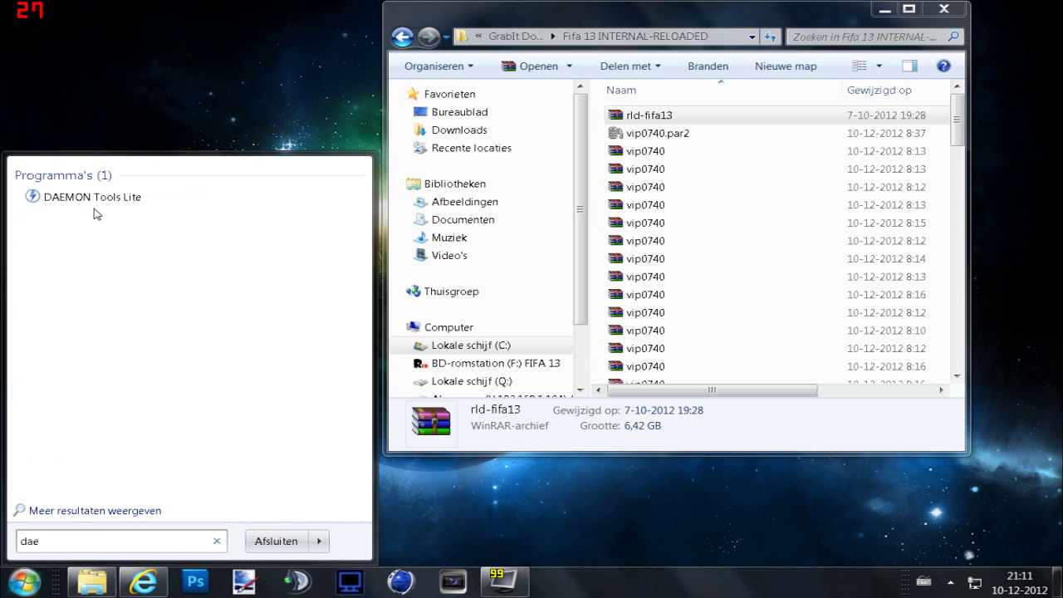
left_click(92, 199)
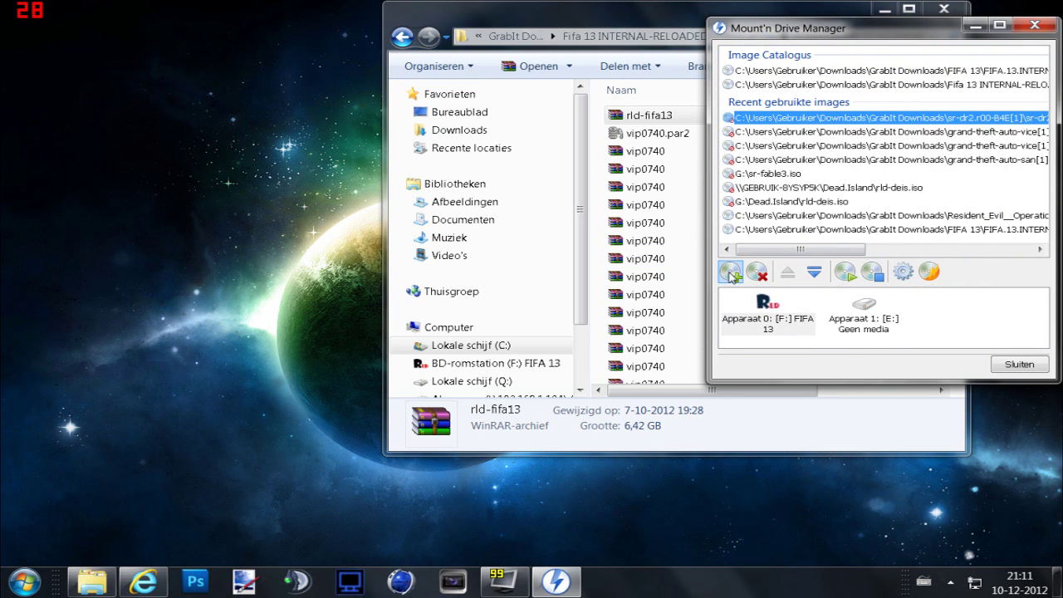
Add rld-fifa13 from Downloads\GrabIt Downloads\Fifa 13 INTERNAL-RELOADED to the DAEMON Tools catalogue
left_click(731, 274)
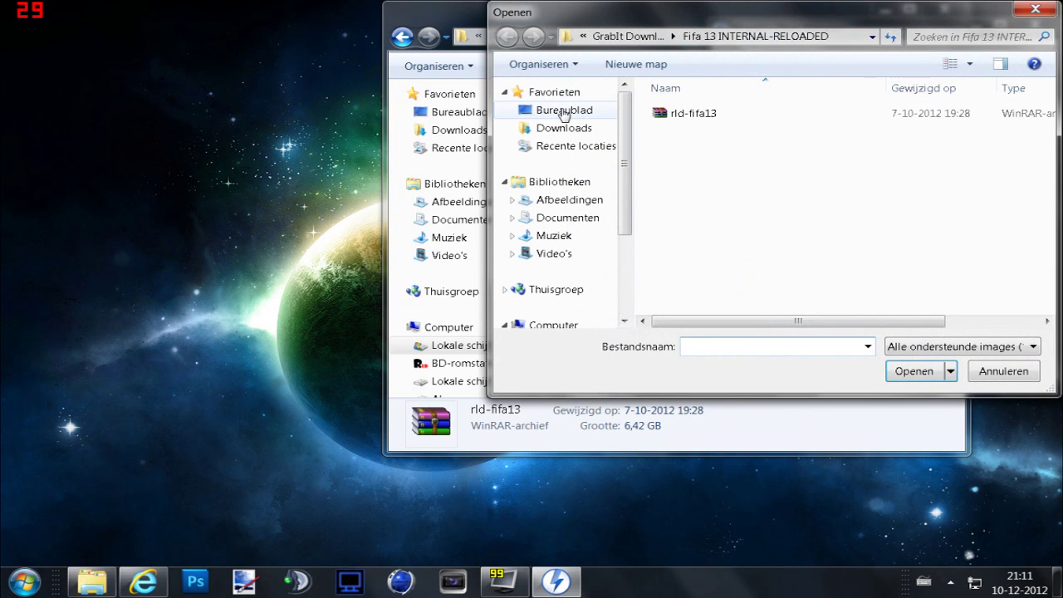
left_click(563, 111)
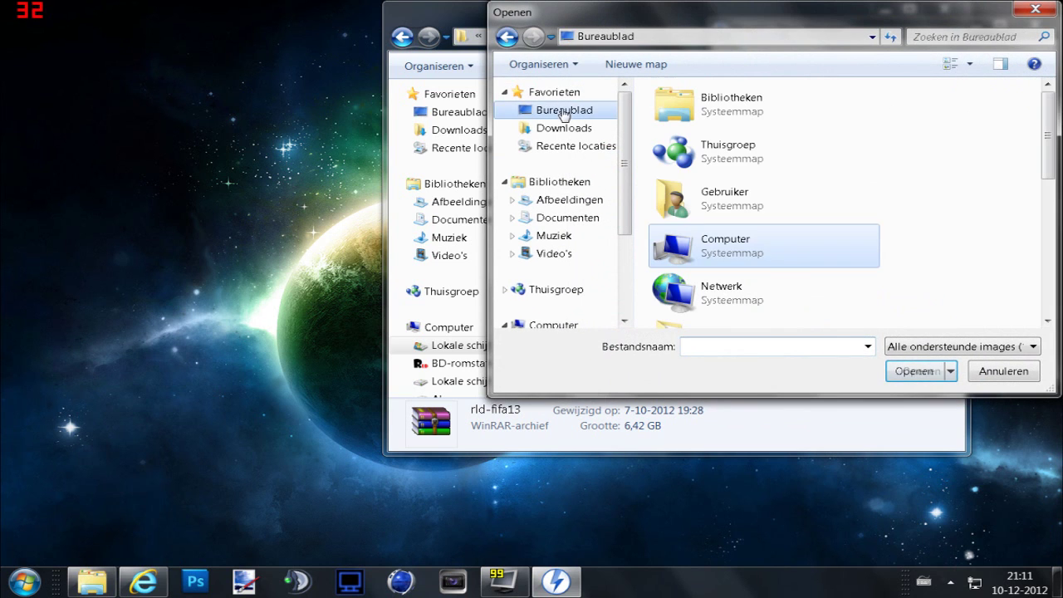
double_click(731, 240)
double_click(719, 141)
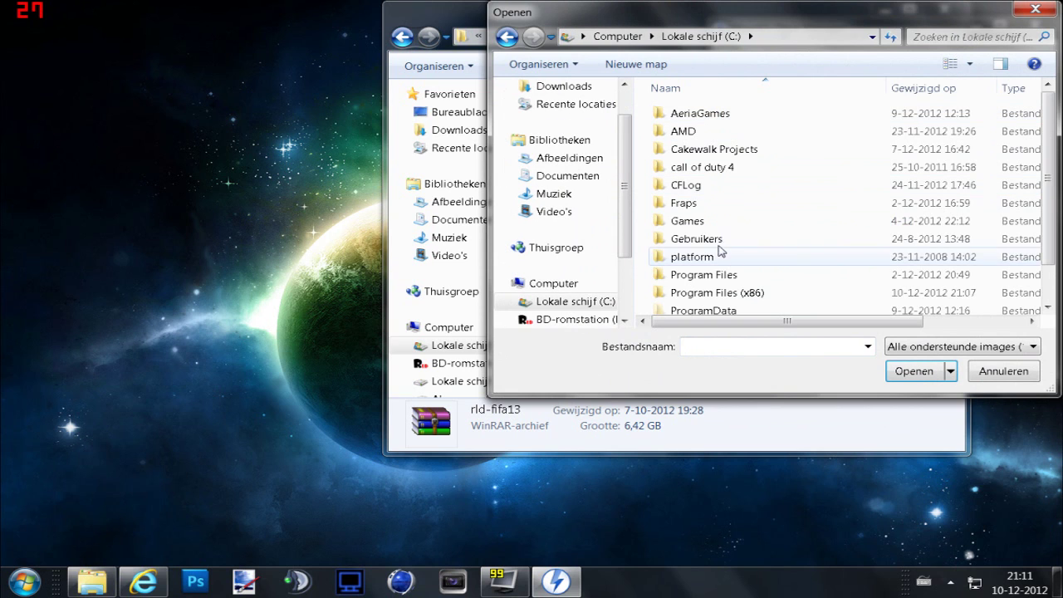
double_click(715, 240)
double_click(710, 167)
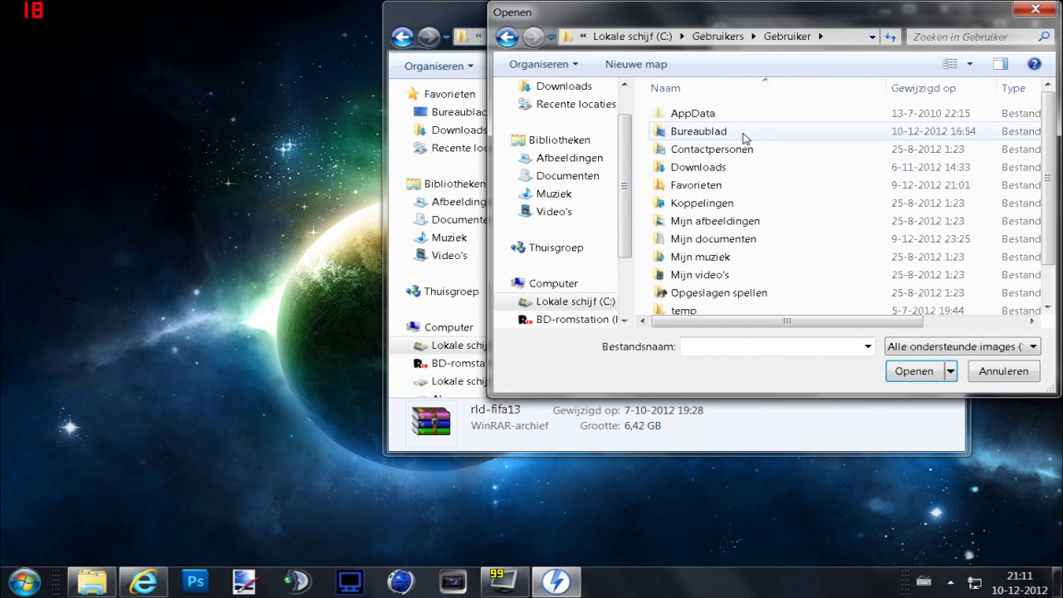
double_click(715, 167)
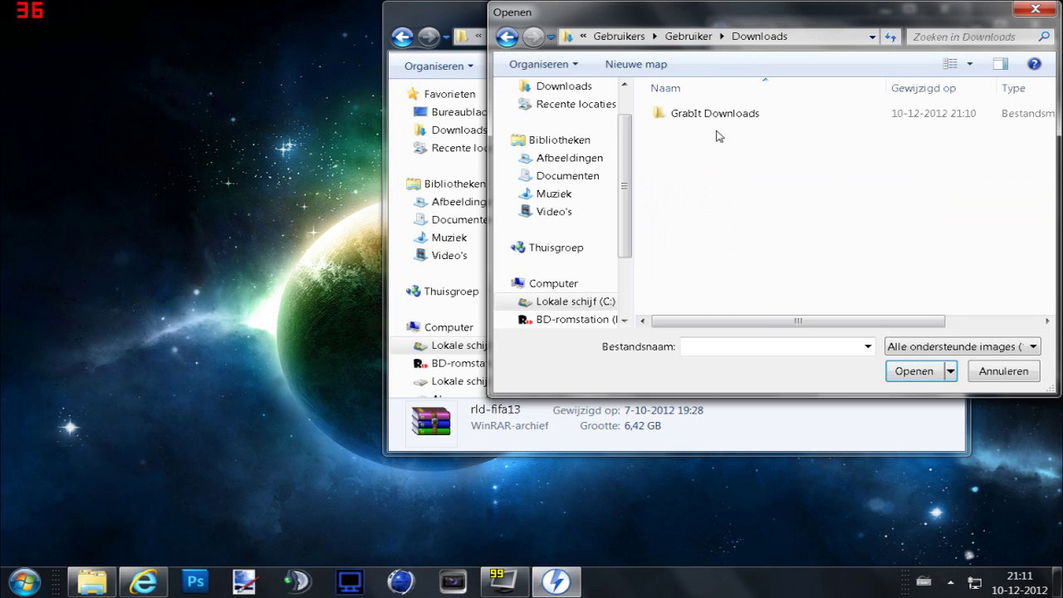
double_click(713, 114)
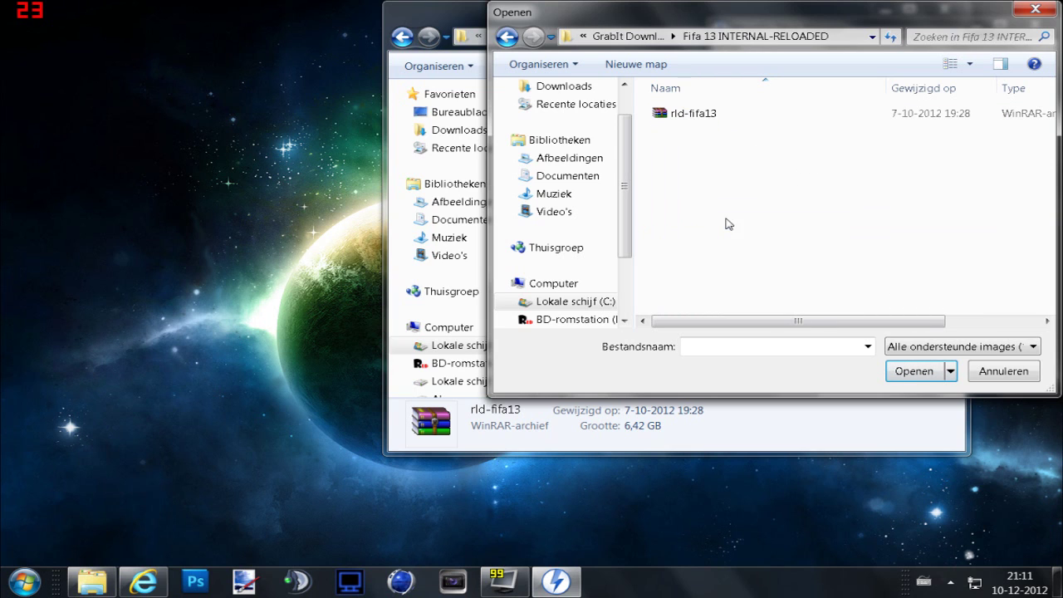
double_click(726, 221)
left_click(723, 117)
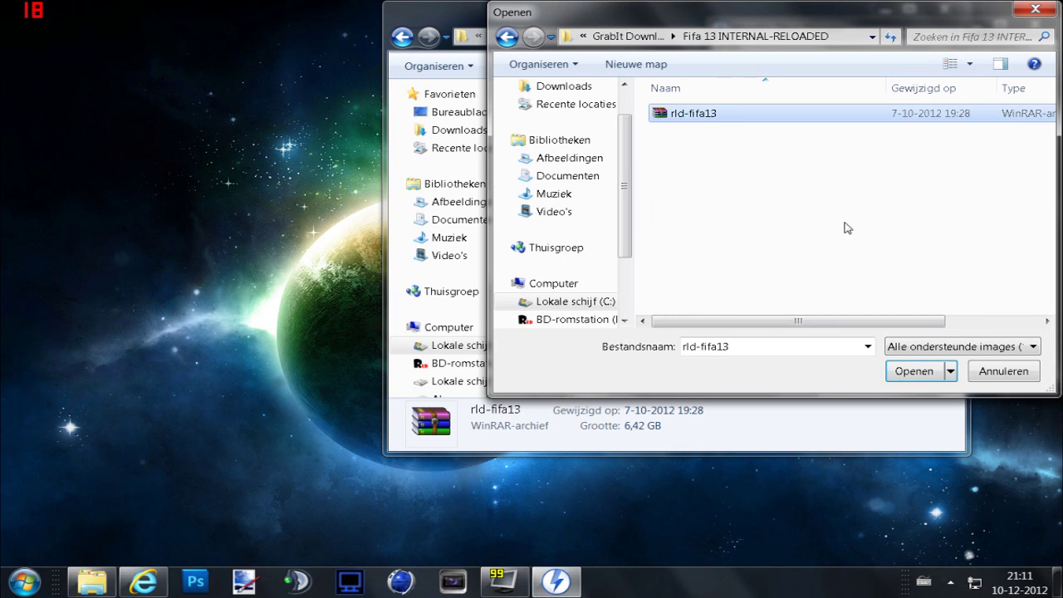
left_click(906, 370)
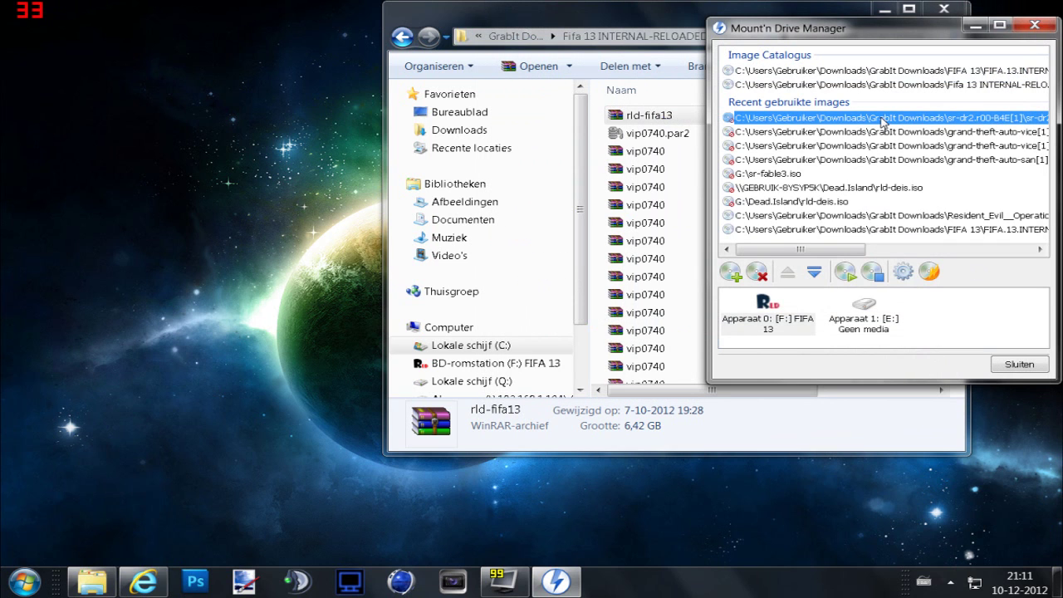
Mount the FIFA 13 catalogue image as virtual drive F:
left_click(824, 71)
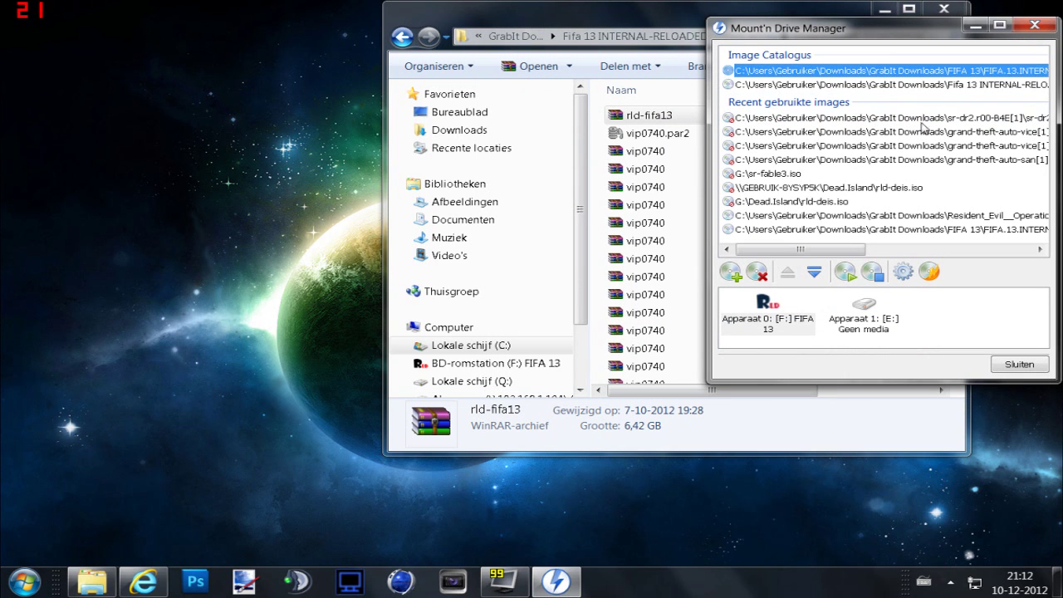
left_click_drag(838, 254, 839, 133)
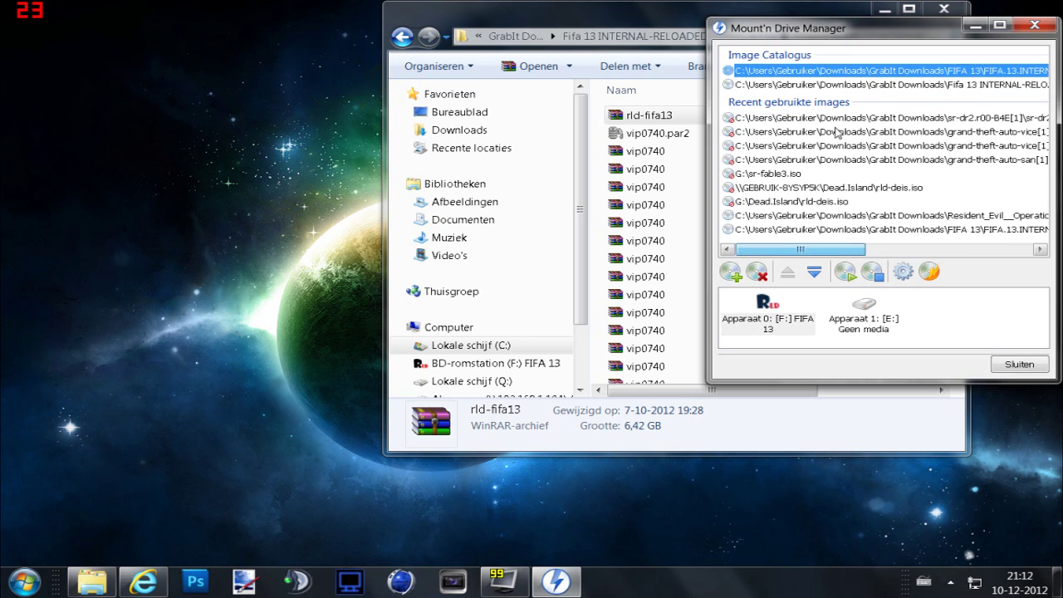
left_click(752, 88)
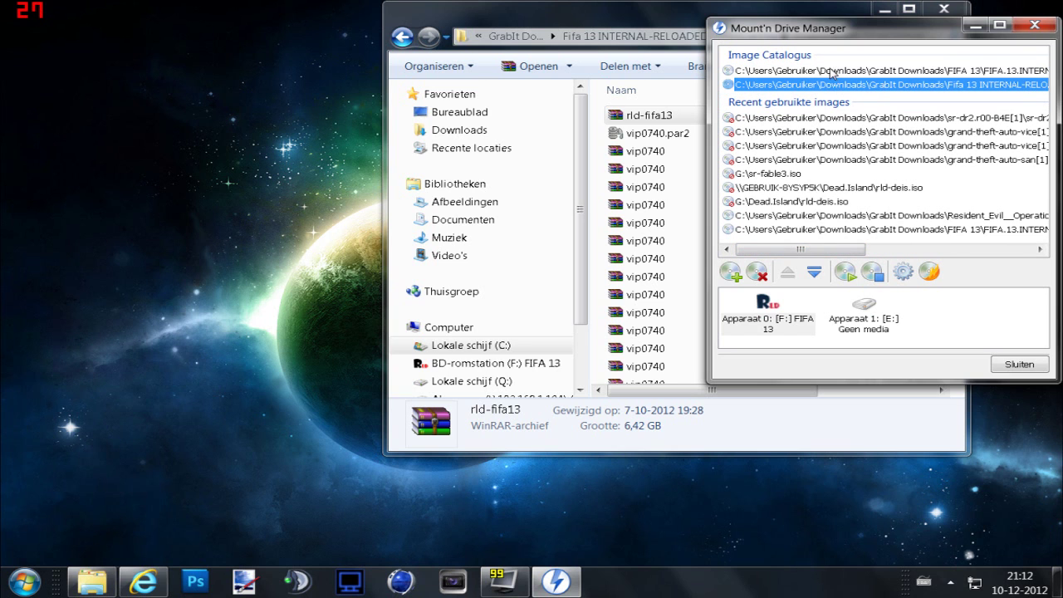
left_click(835, 71)
mouse_move(841, 253)
left_mouse_down()
mouse_move(997, 251)
mouse_move(831, 247)
left_mouse_up()
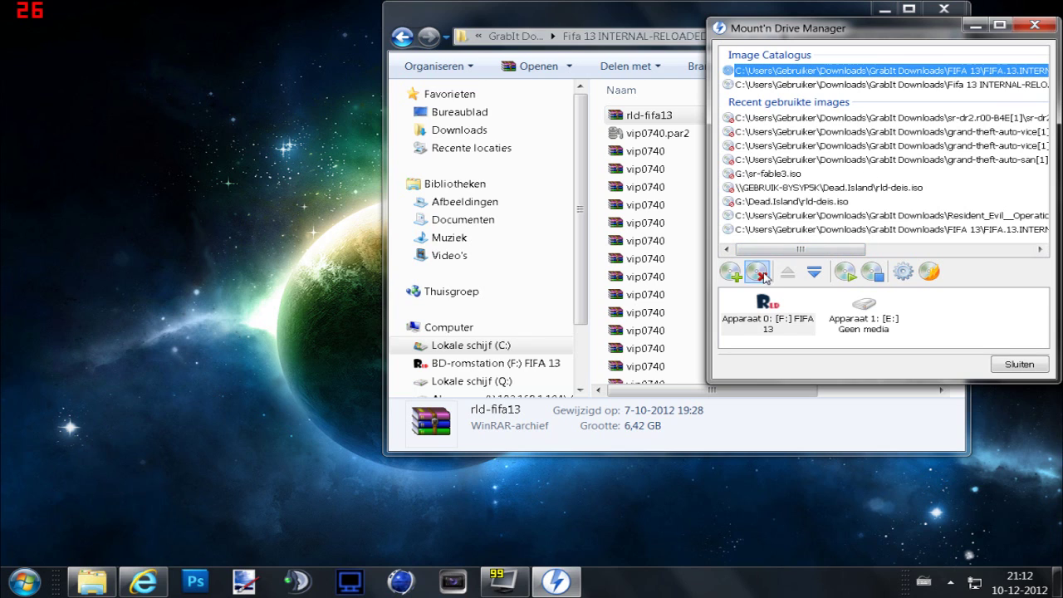
double_click(874, 72)
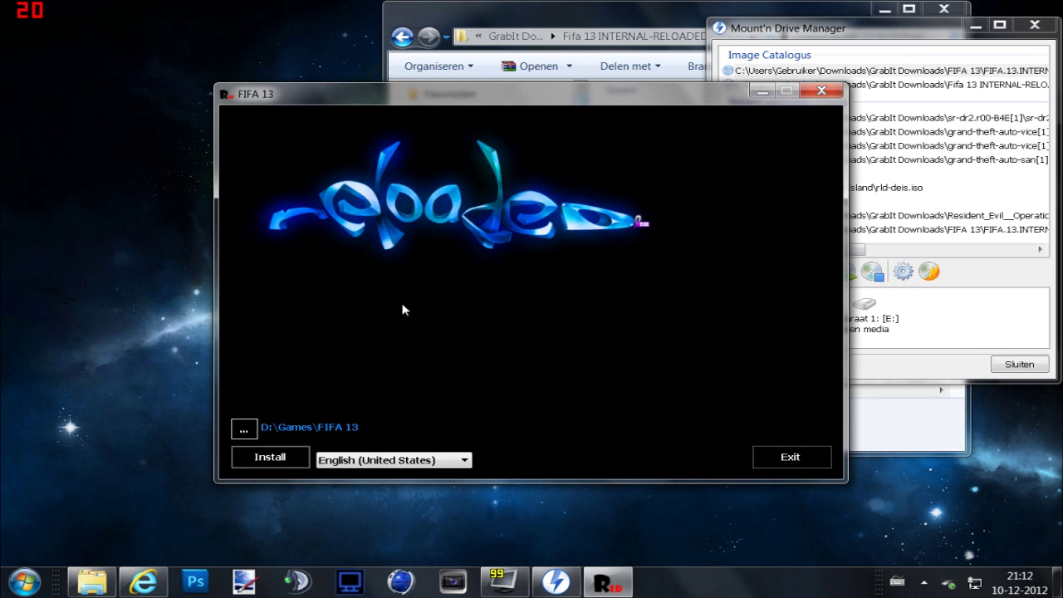
Set the install folder to C:\Program Files (x86)\FIFA 13 and start installing FIFA 13 there
left_click(251, 434)
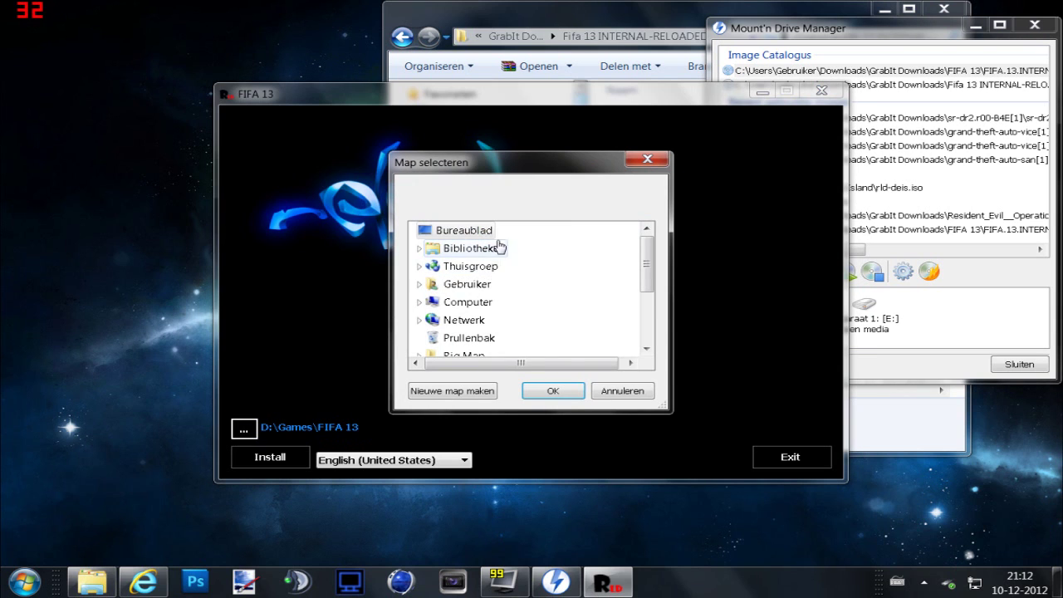
left_click(476, 301)
left_click_drag(647, 264, 646, 291)
left_click(513, 282)
left_click(517, 321)
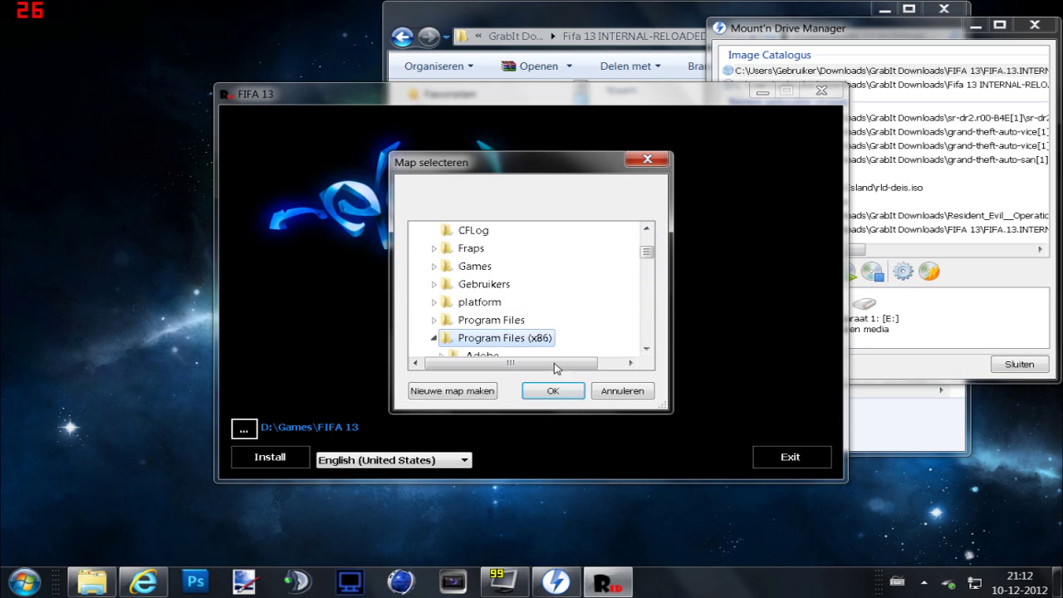
left_click(538, 393)
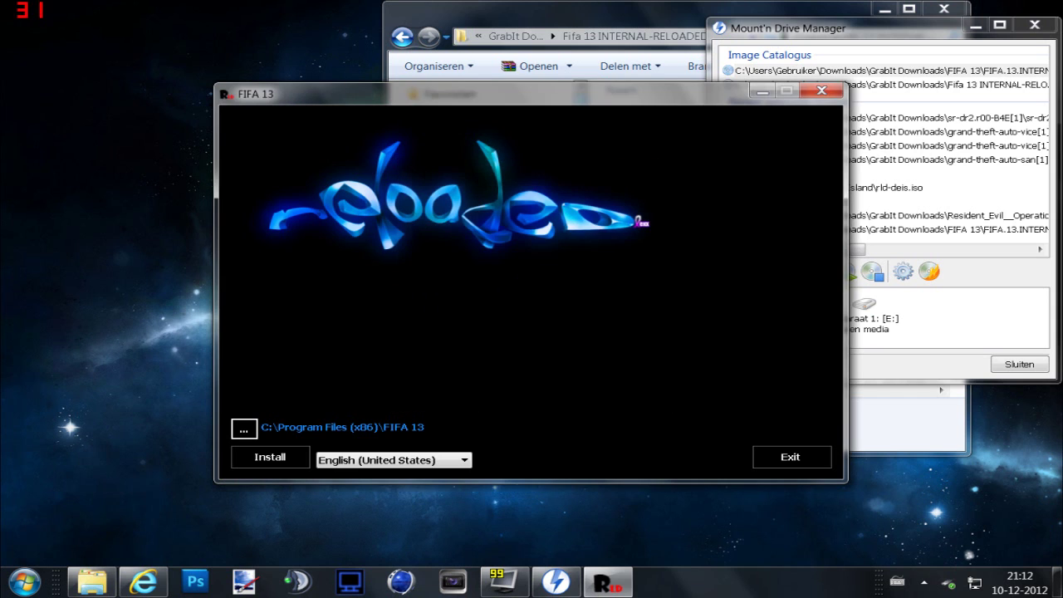
left_click(282, 461)
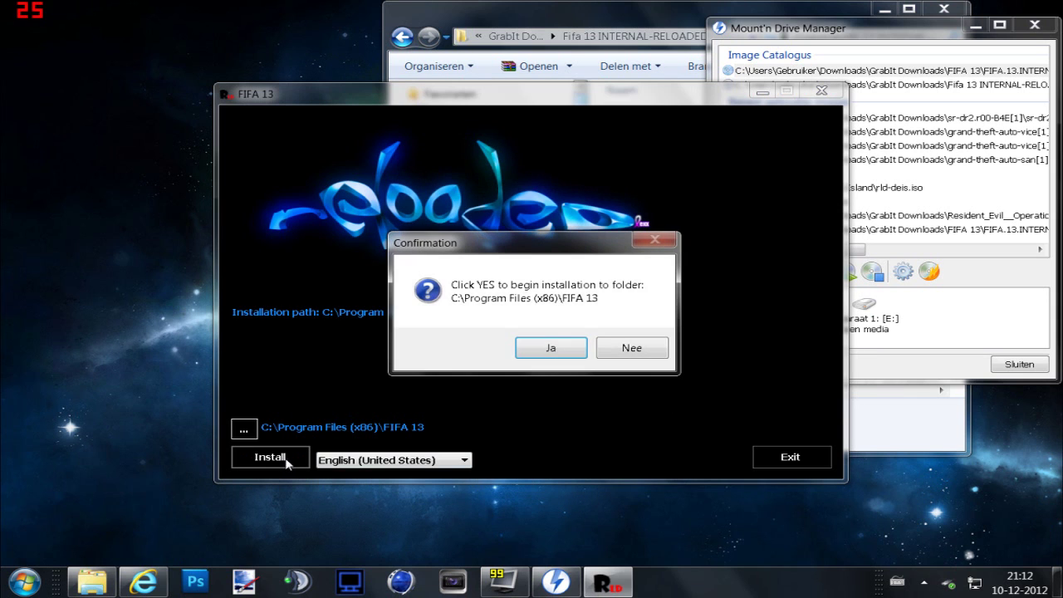
left_click(549, 349)
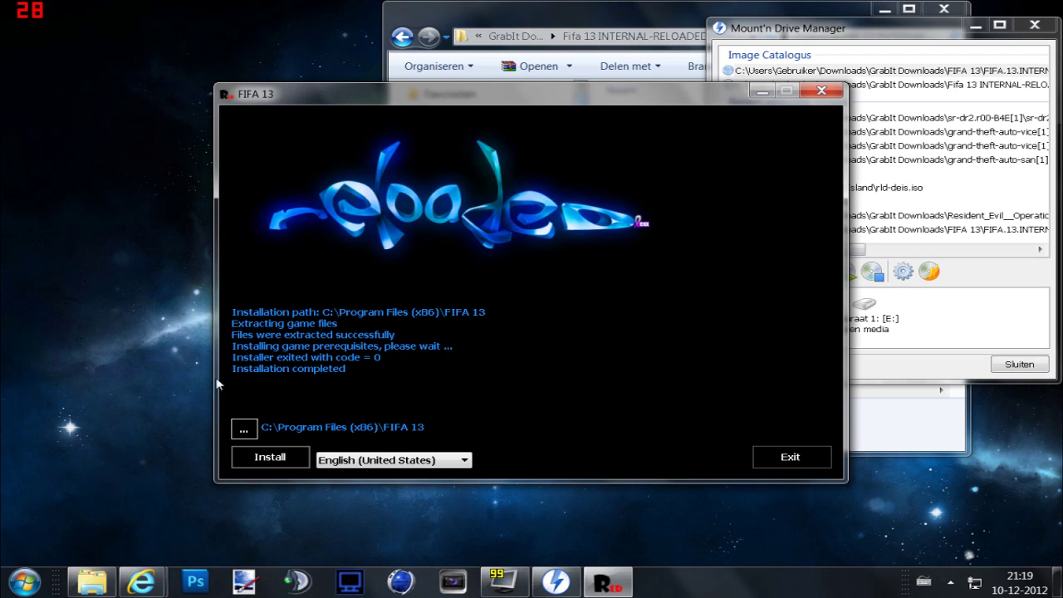
Close the finished installer and open C:\Program Files (x86)\FIFA 13\Game in Explorer
left_click(787, 459)
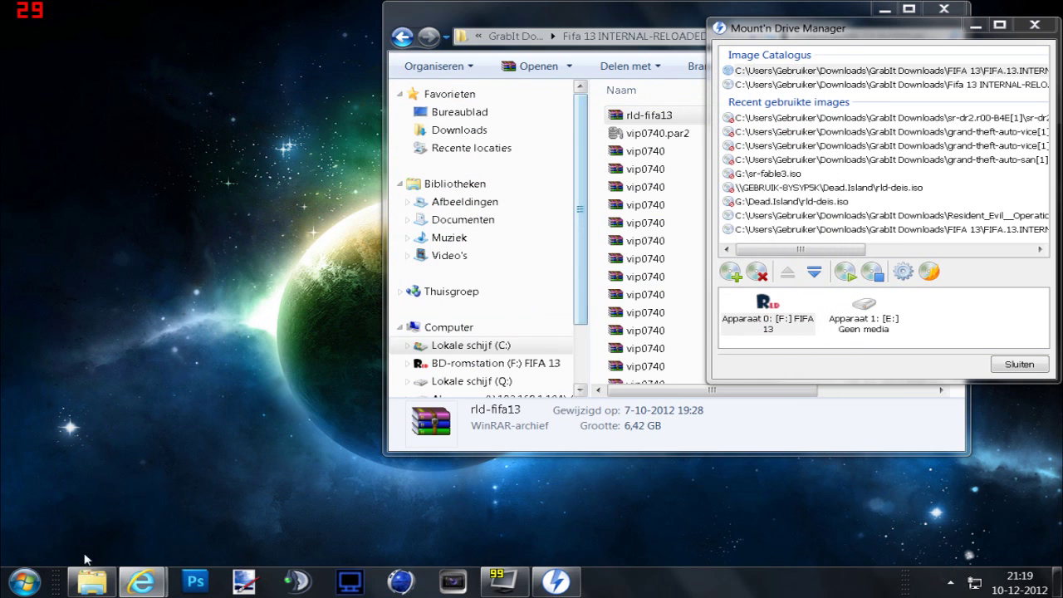
left_click(25, 581)
left_click(275, 345)
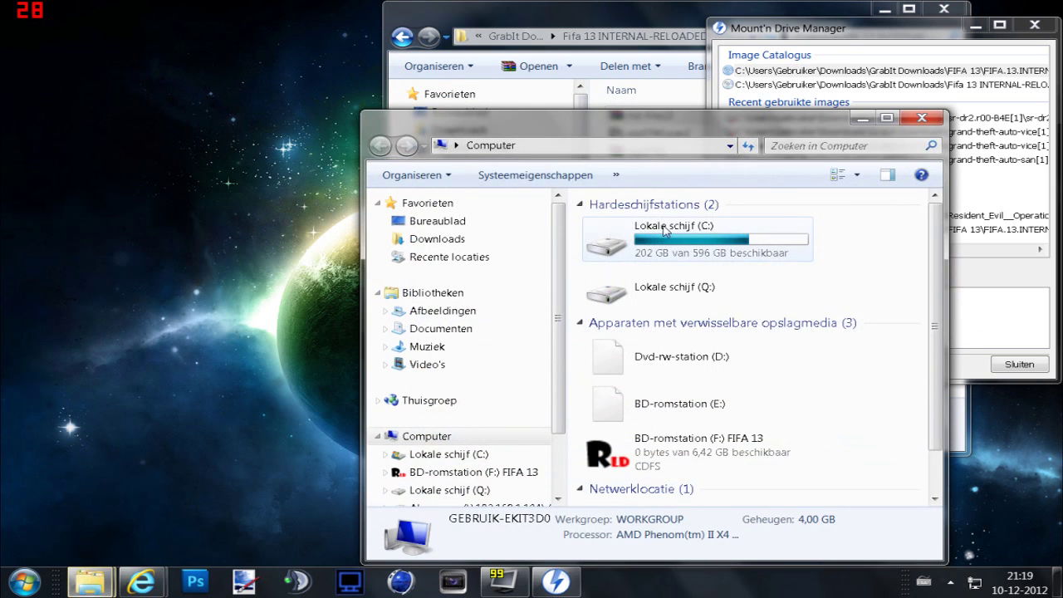
double_click(715, 242)
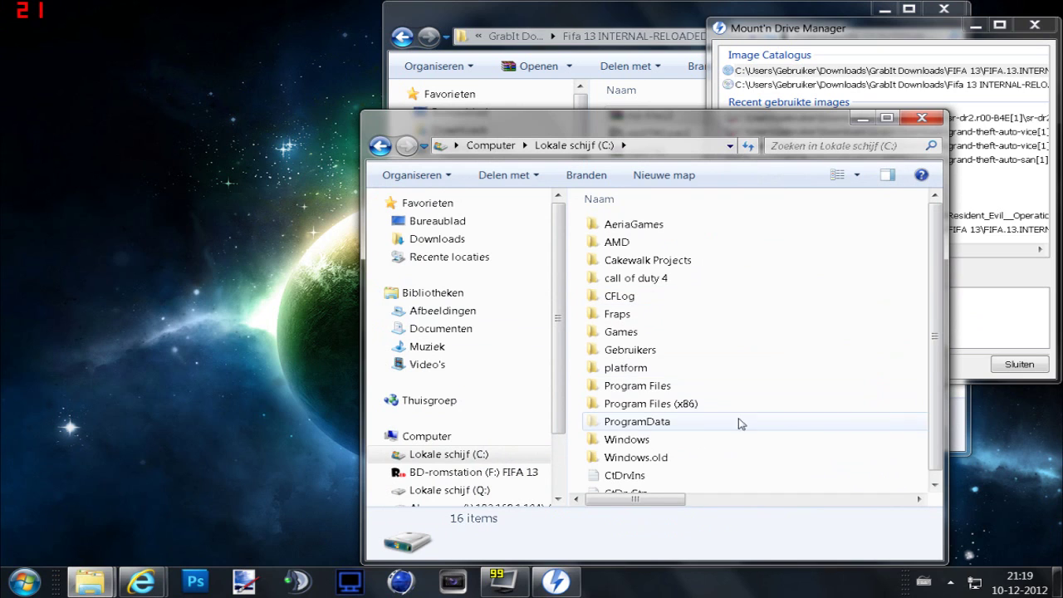
double_click(698, 405)
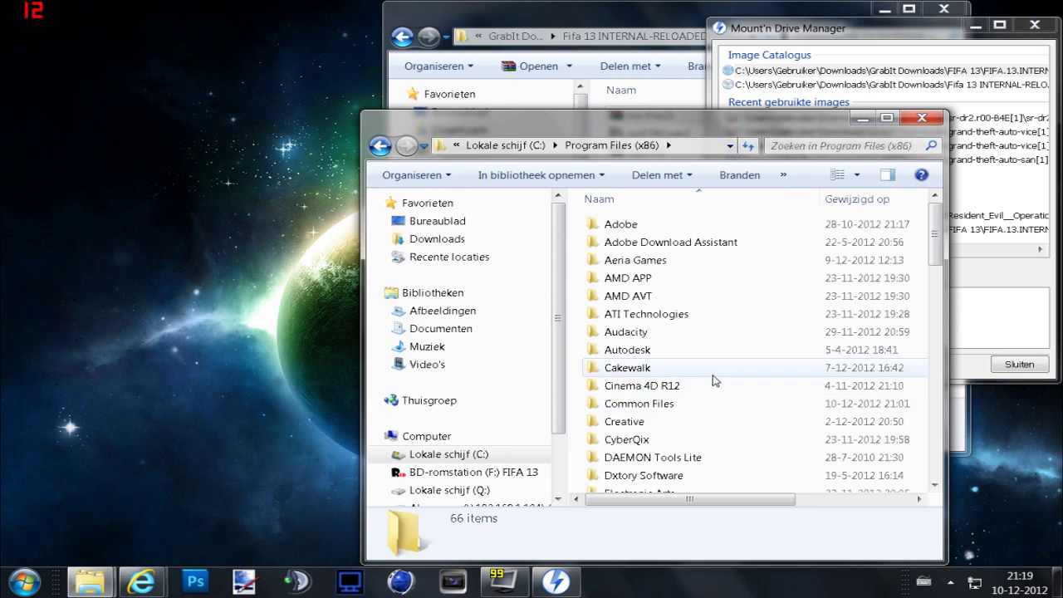
scroll(677, 414, "down", 2)
scroll(677, 413, "down", 1)
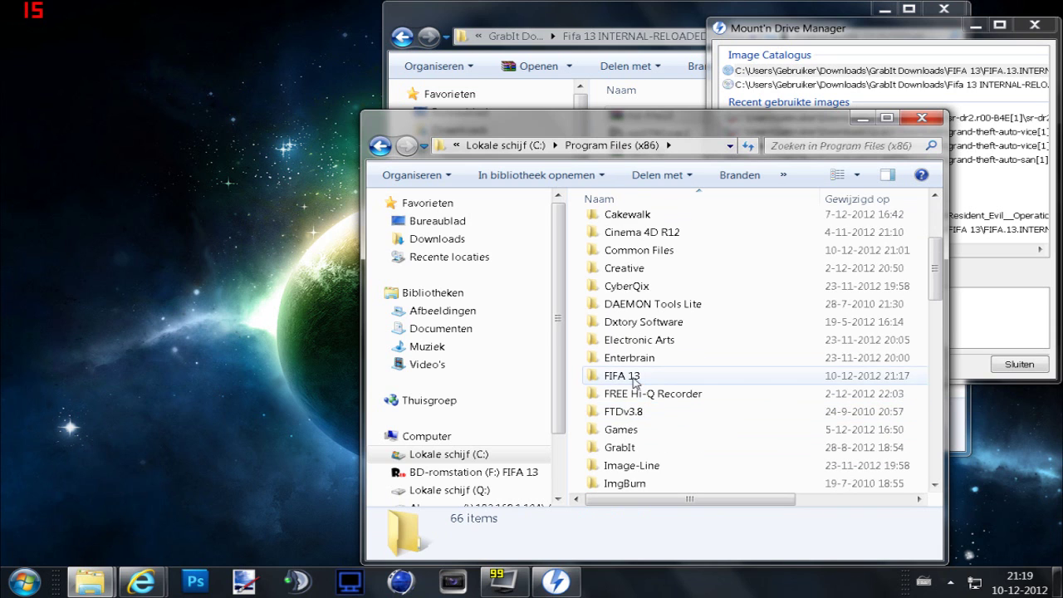
double_click(633, 379)
double_click(638, 241)
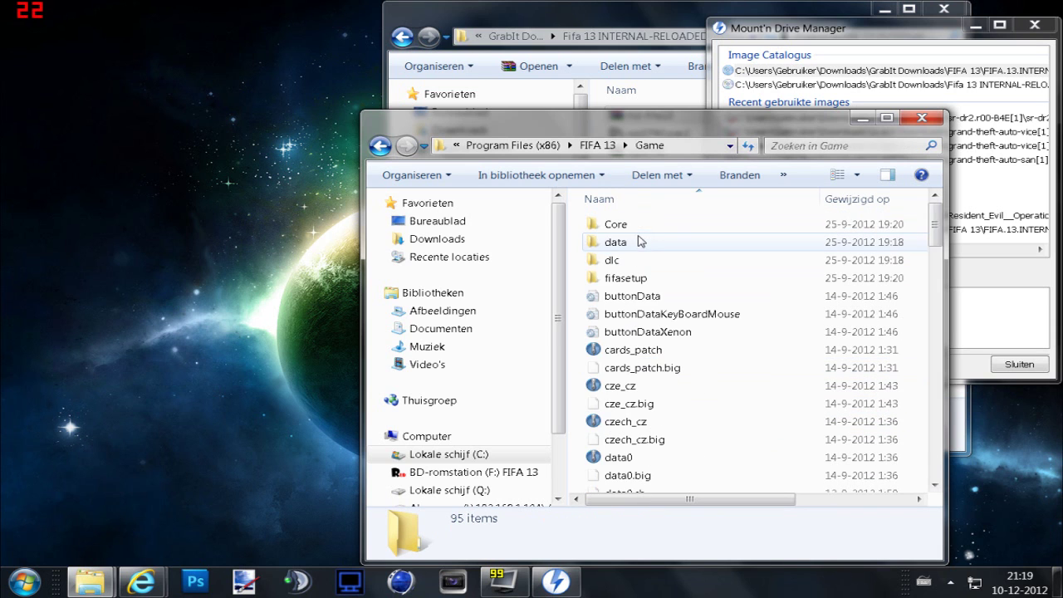
Launch fifa13 from the Game folder and dismiss the Origin-not-installed error with Afsluiten
scroll(641, 380, "down", 7)
scroll(641, 380, "down", 10)
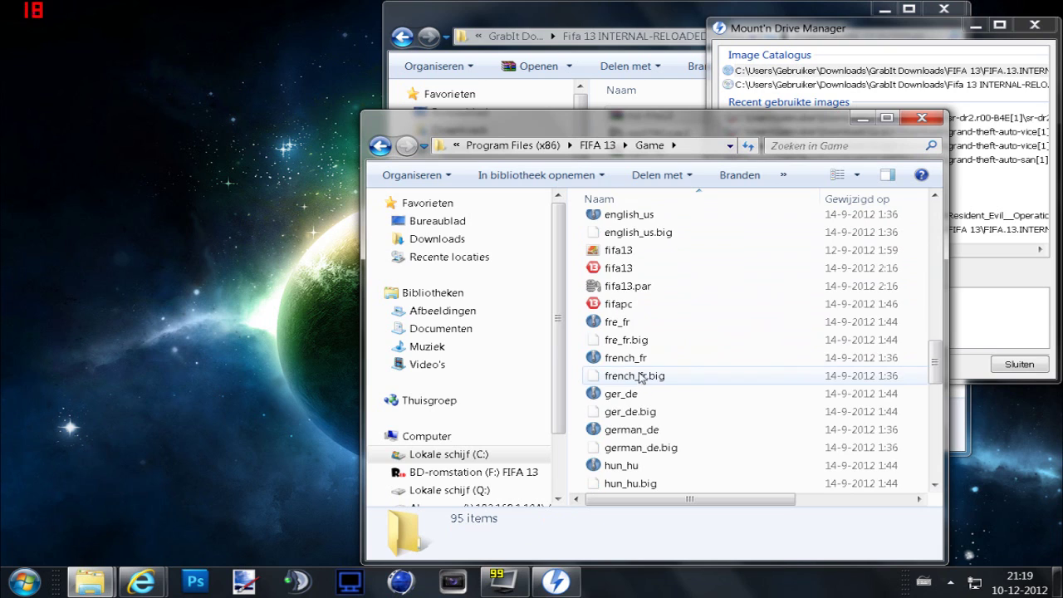
double_click(634, 269)
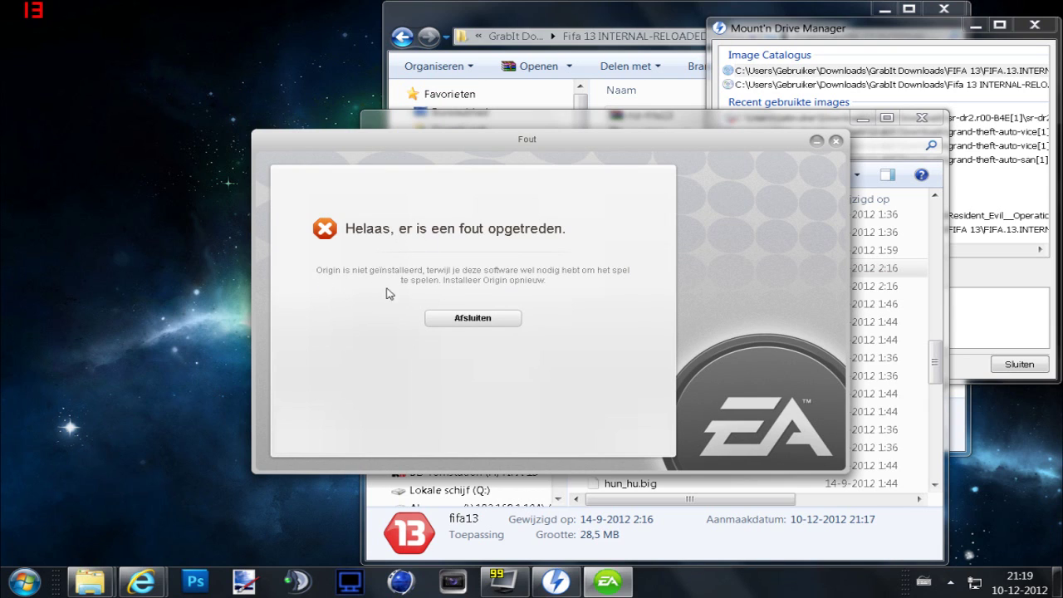
left_click(476, 323)
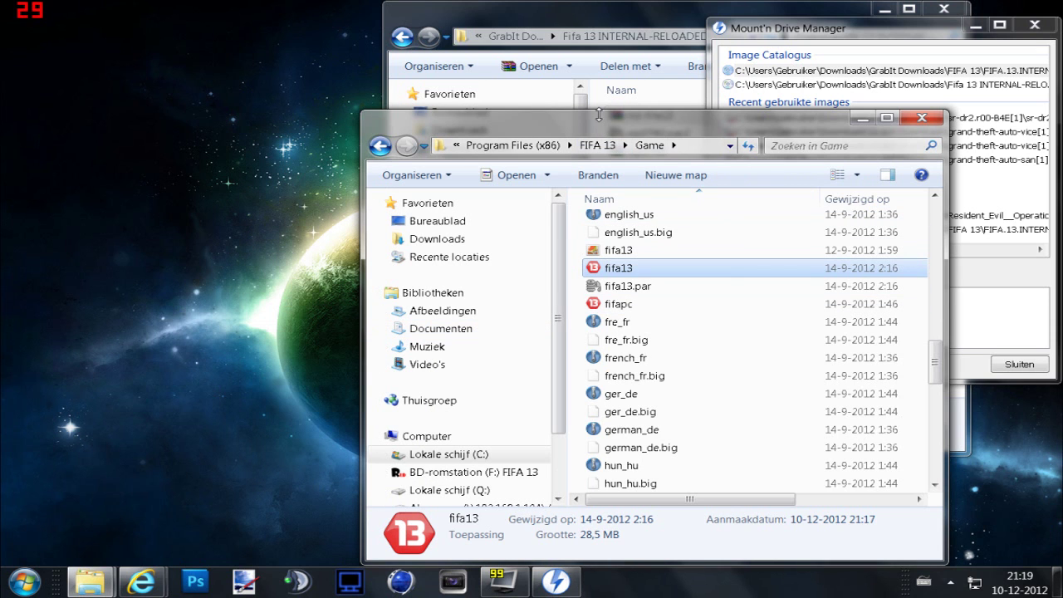
Extract rld-fifa13 in place with 'Hier uitpakken', producing Crack and Game folders beside it
left_click_drag(600, 121, 633, 281)
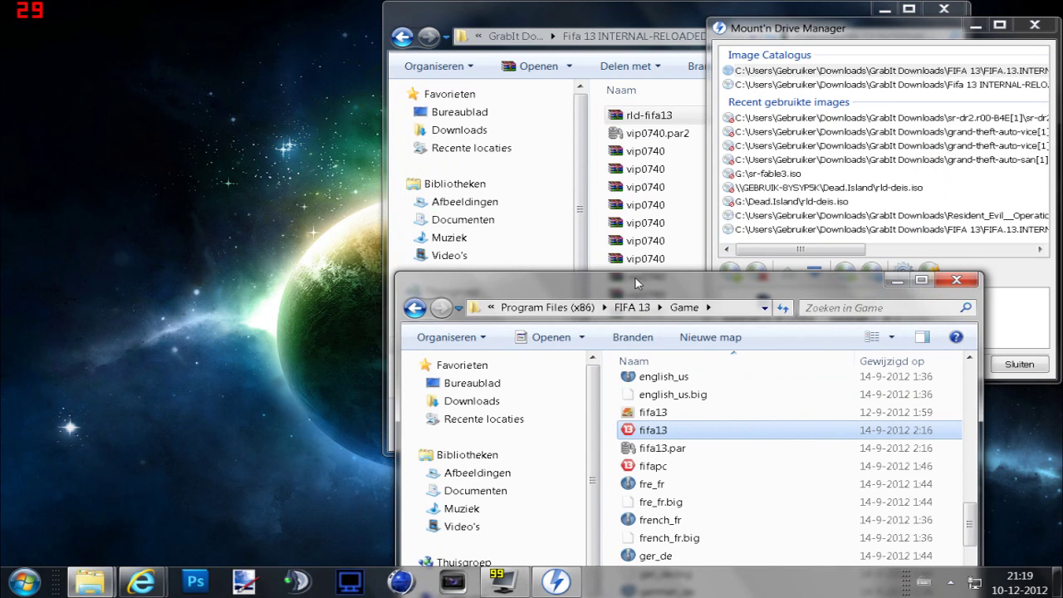
left_click(652, 122)
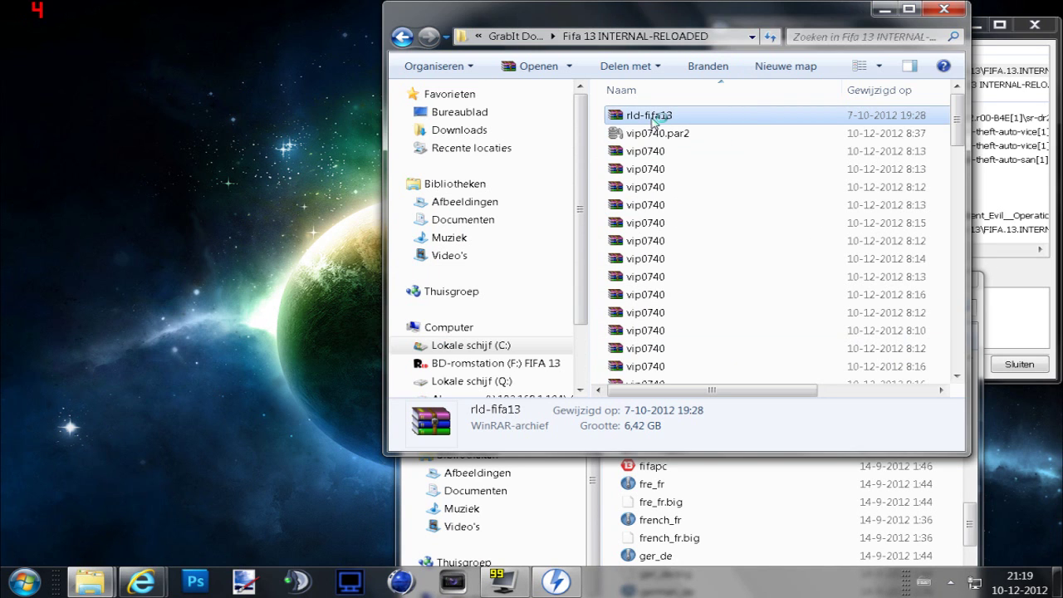
double_click(654, 120)
left_click(760, 110)
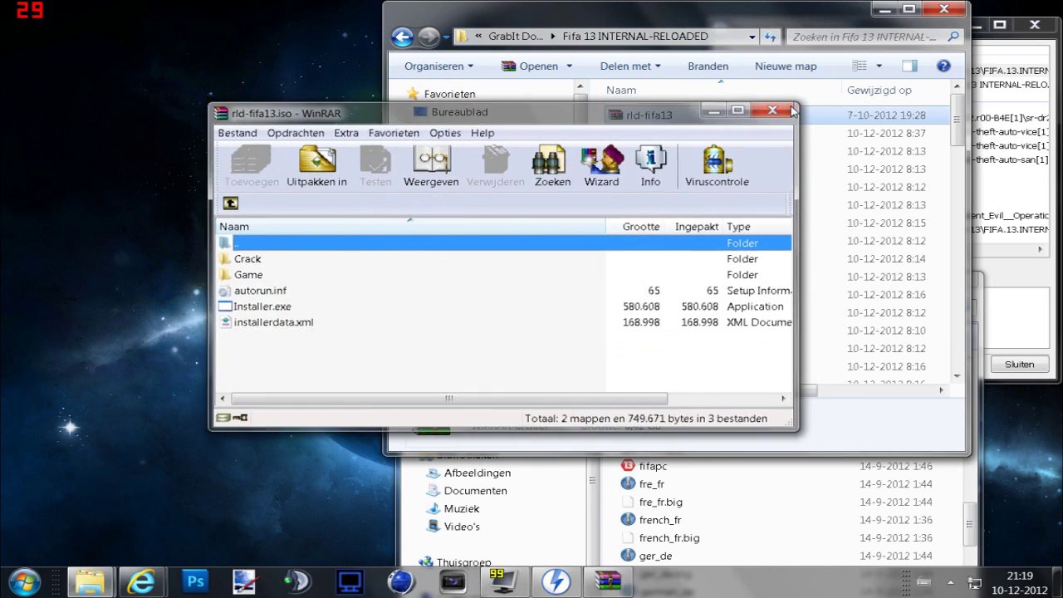
right_click(662, 118)
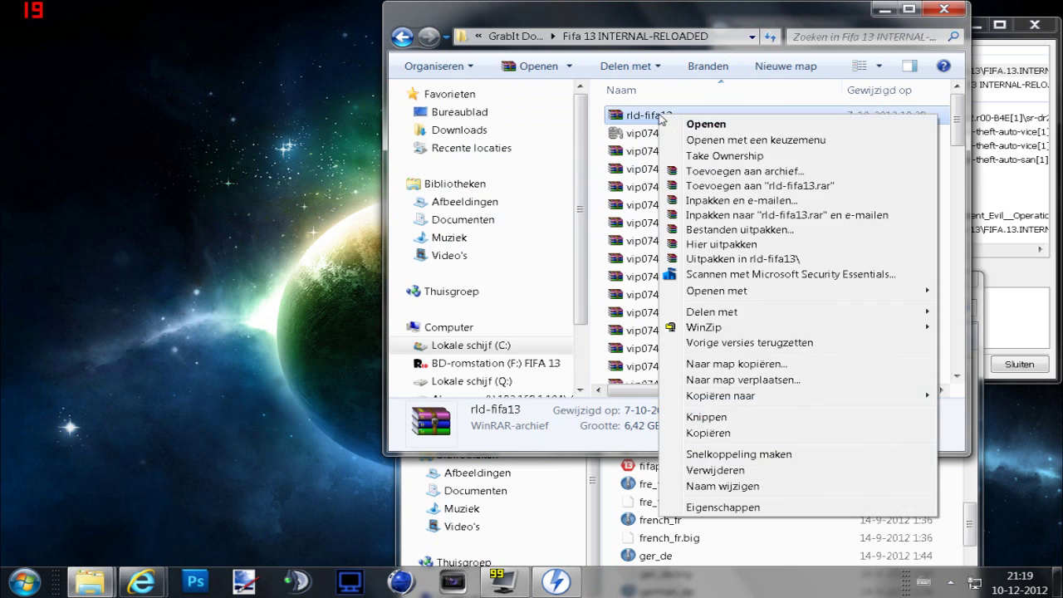
left_click(720, 246)
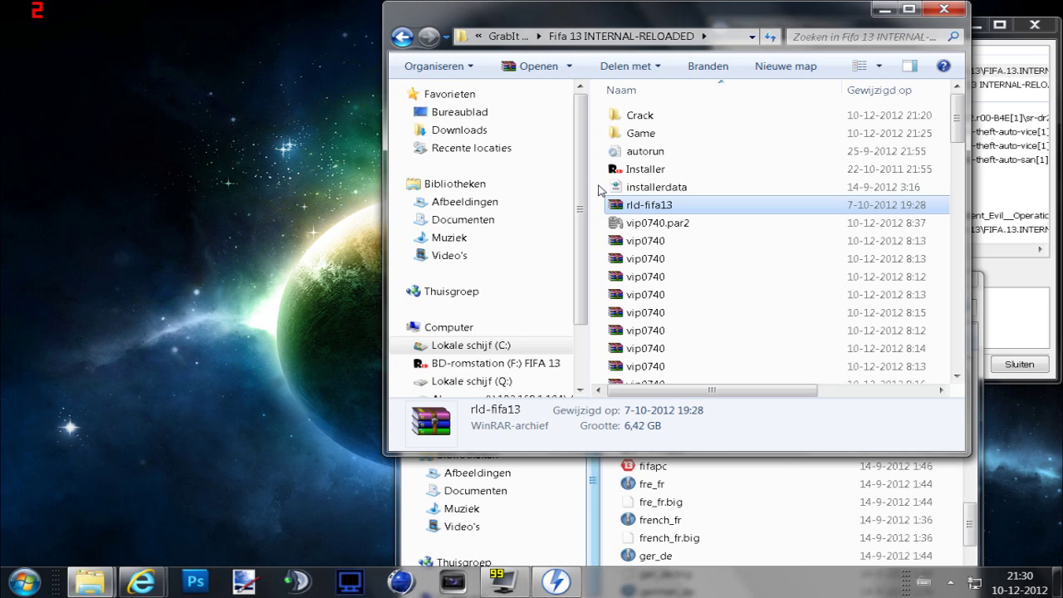
Place the windows side by side, showing Program Files (x86)\FIFA 13 and the extracted Crack folder
left_click_drag(739, 394, 910, 357)
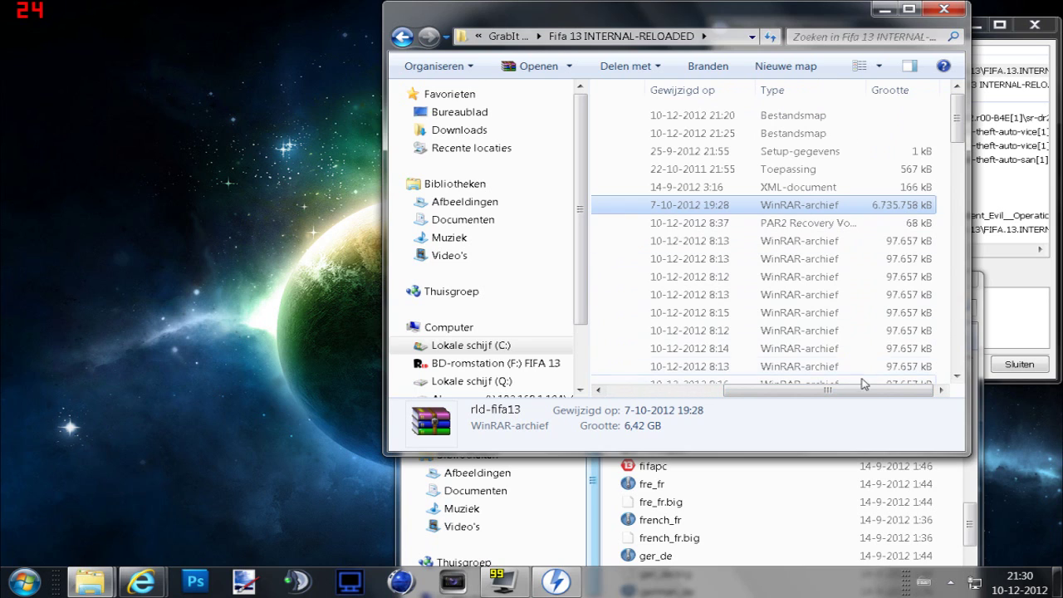
left_click(614, 390)
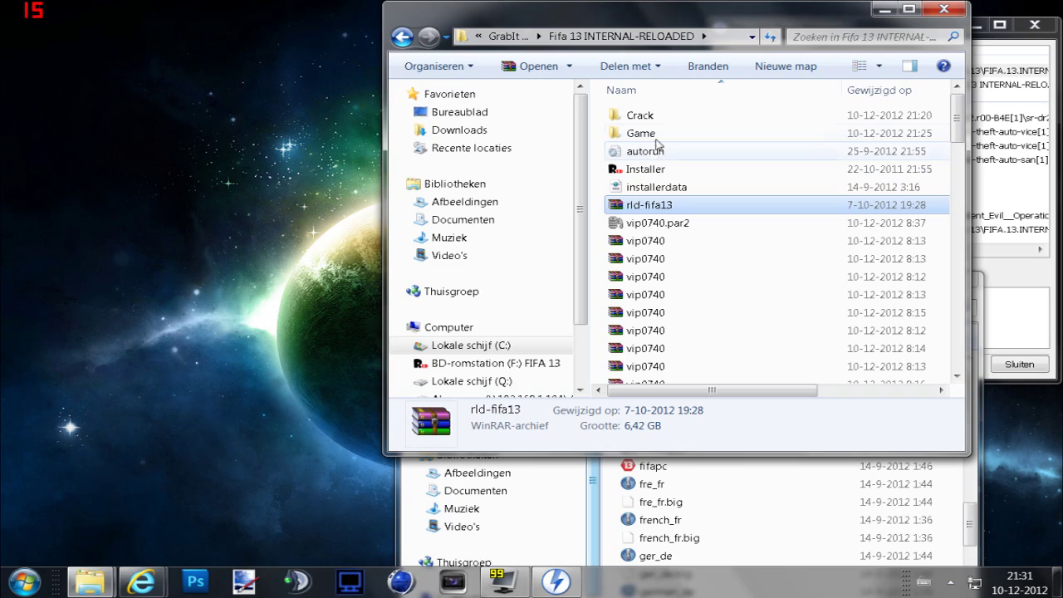
left_click_drag(703, 20, 259, 95)
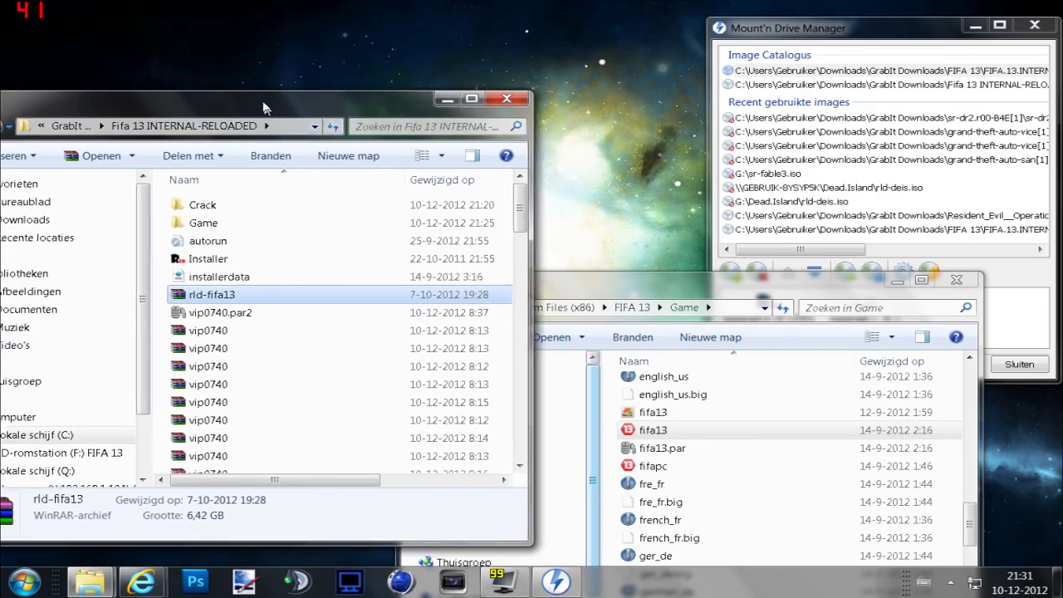
left_click_drag(678, 283, 762, 120)
key("BackSpace")
key("BackSpace")
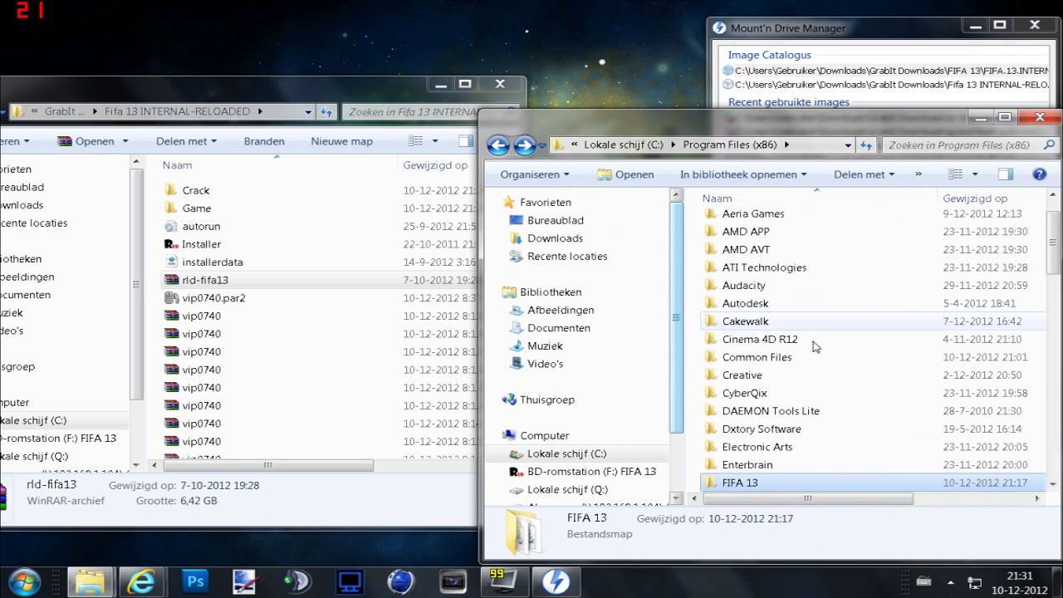
double_click(746, 485)
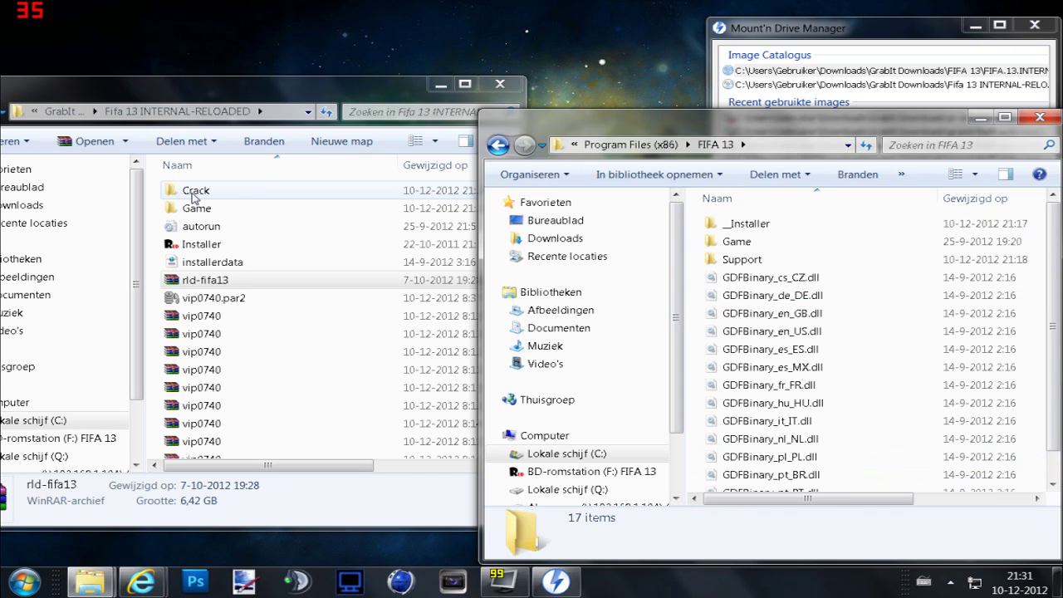
double_click(194, 194)
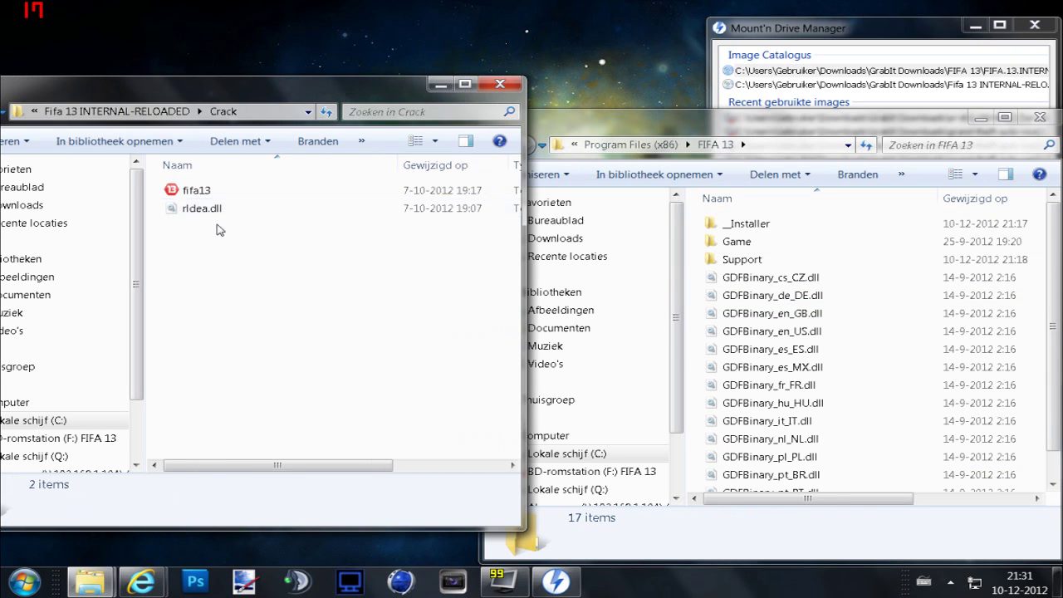
Undo the accidental move of the crack files into the FIFA 13 folder with Ctrl+Z
left_click_drag(202, 209, 700, 288)
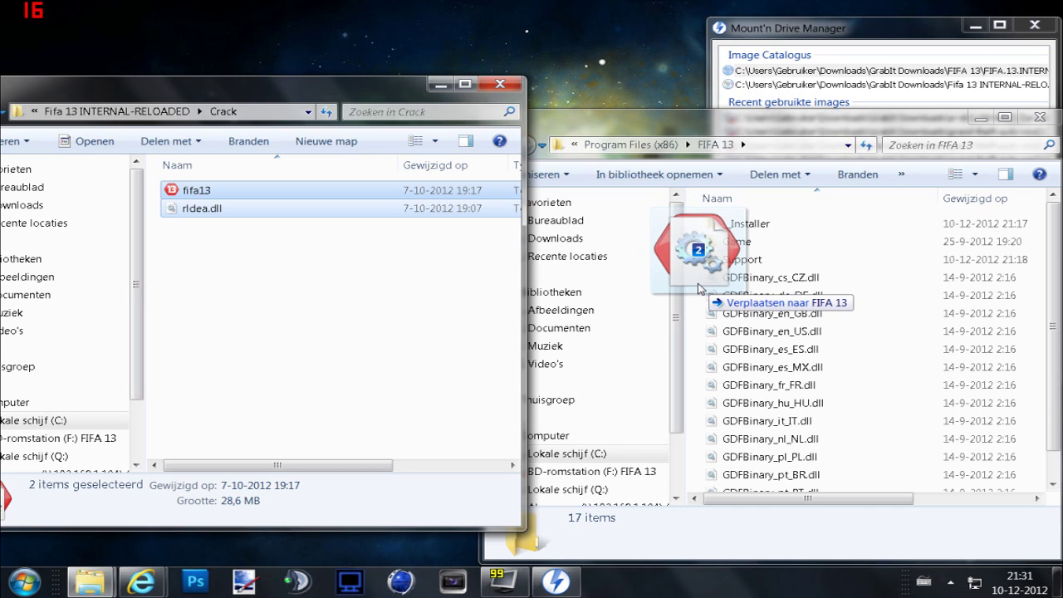
left_click_drag(700, 288, 699, 288)
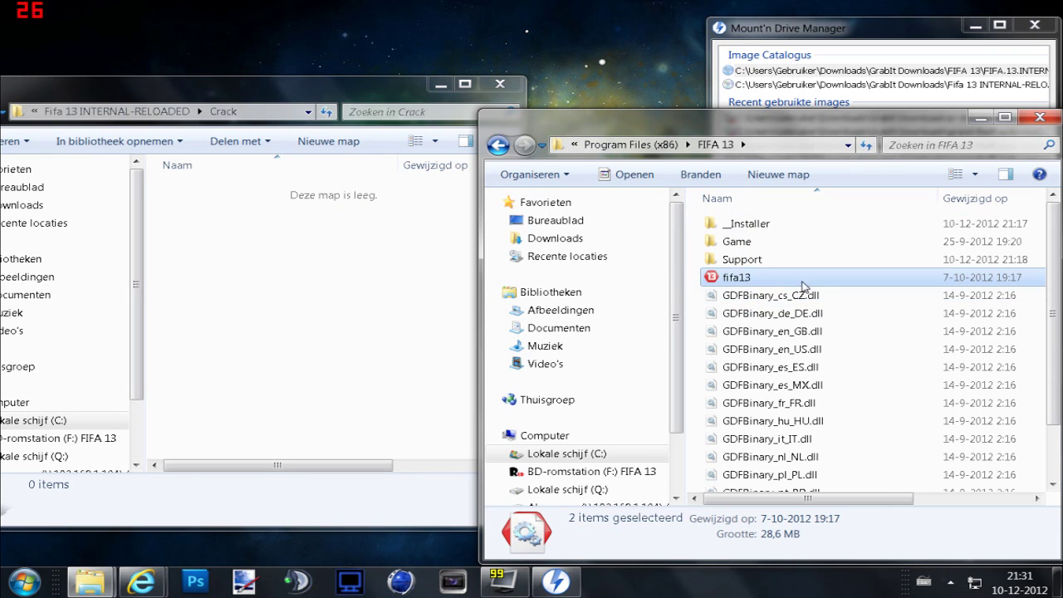
scroll(831, 333, "down", 1)
scroll(846, 344, "up", 1)
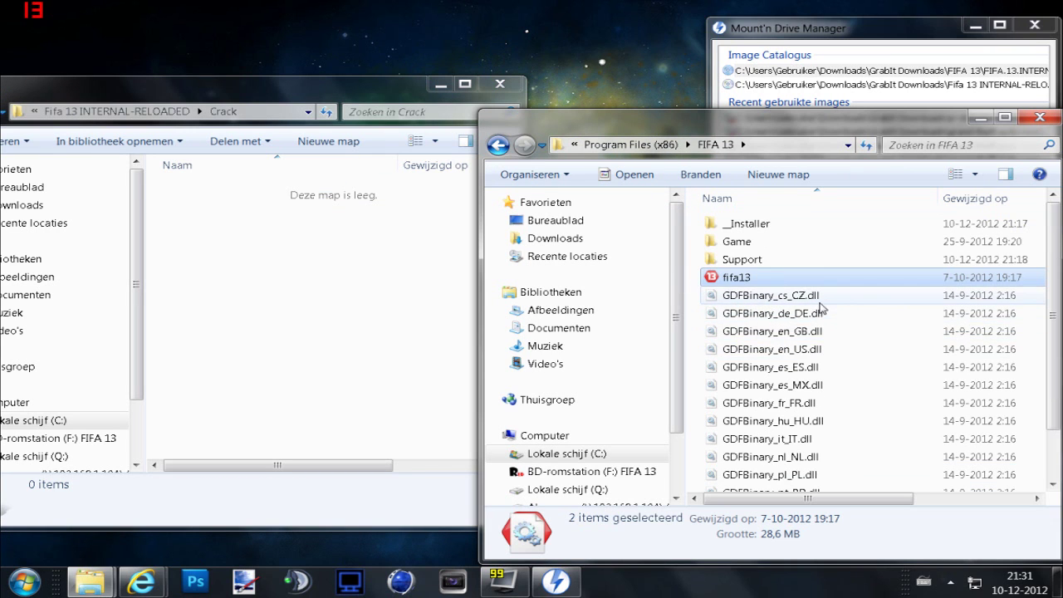
key("ctrl+z")
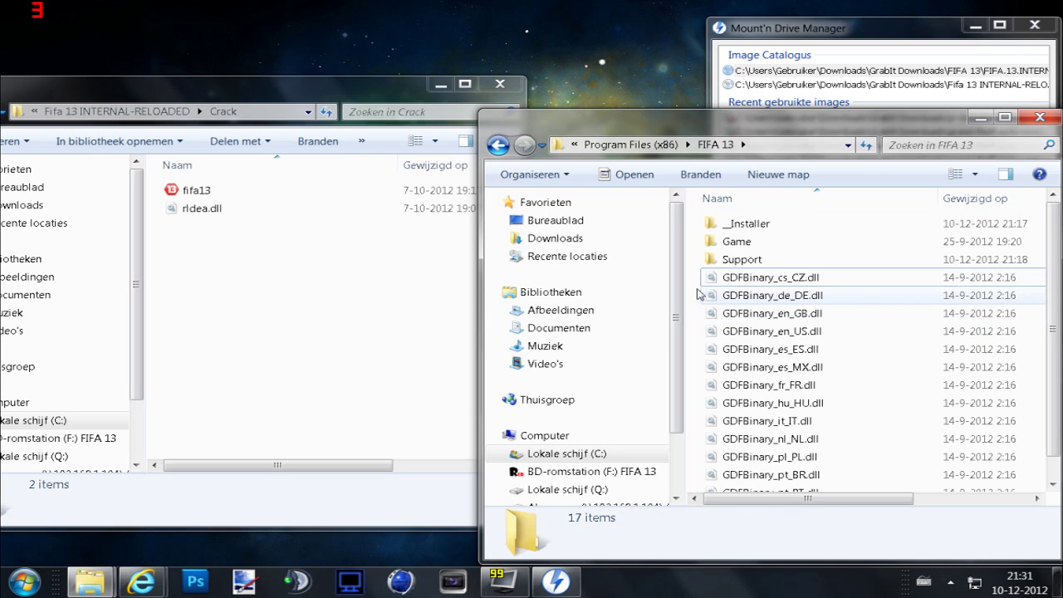
scroll(731, 374, "down", 1)
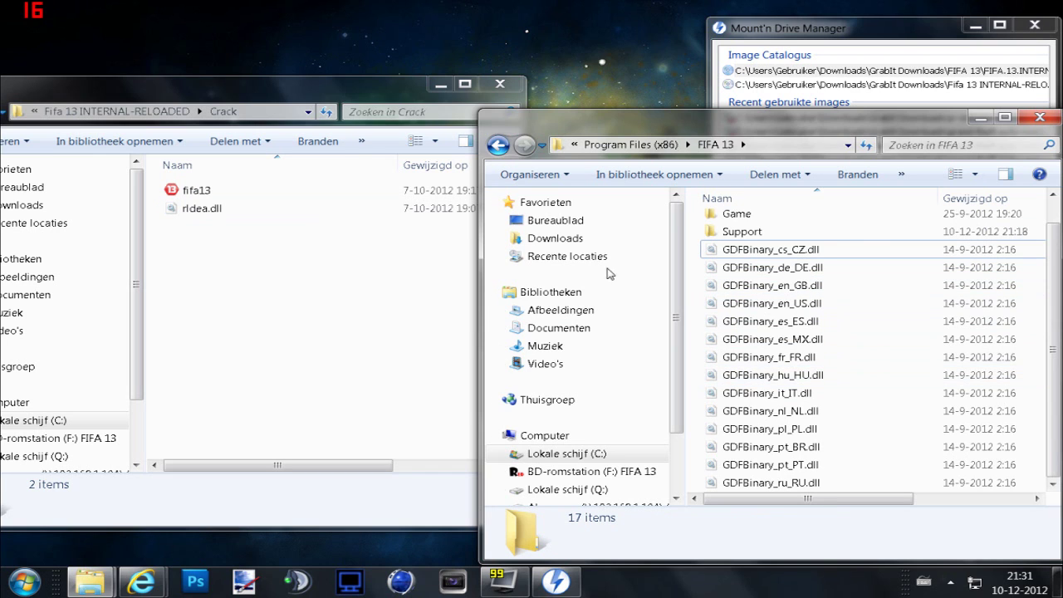
scroll(739, 234, "up", 1)
Move fifa13 and rldea.dll into FIFA 13\Game, choosing 'Verplaatsen en vervangen' to replace fifa13.exe
double_click(761, 243)
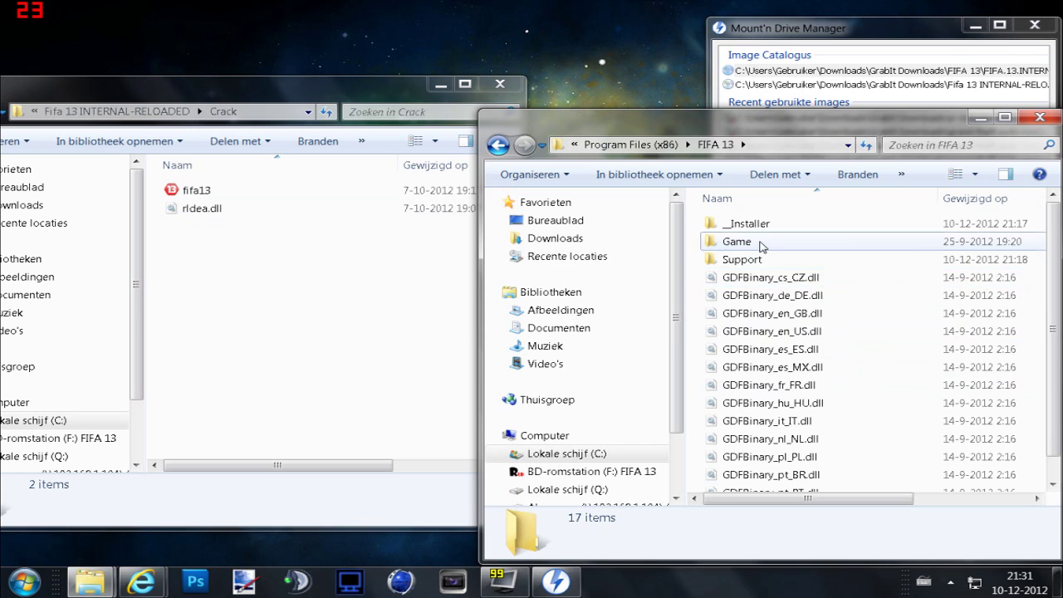
scroll(723, 366, "down", 10)
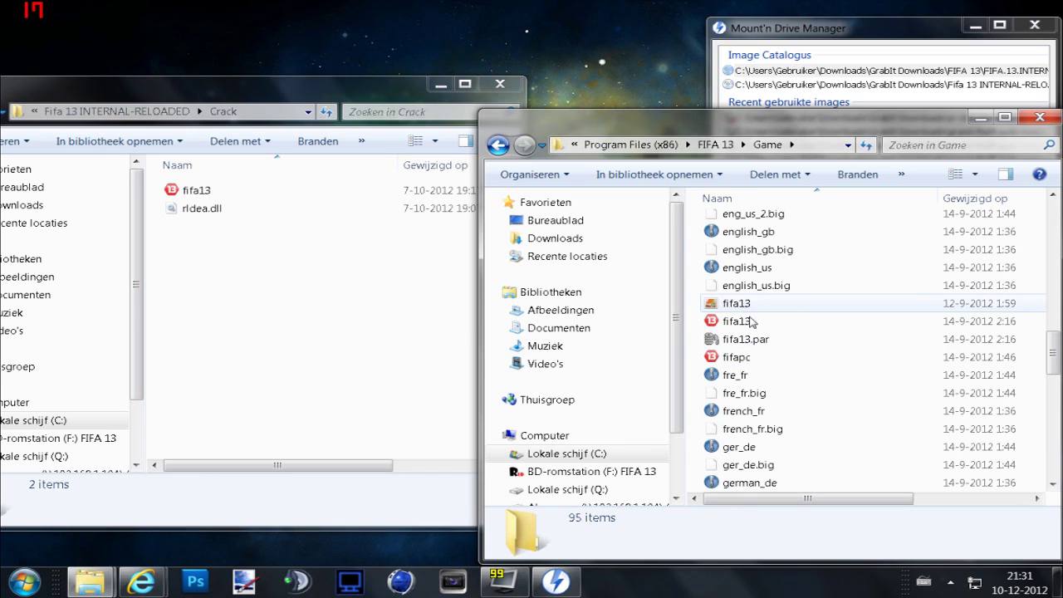
scroll(731, 349, "down", 10)
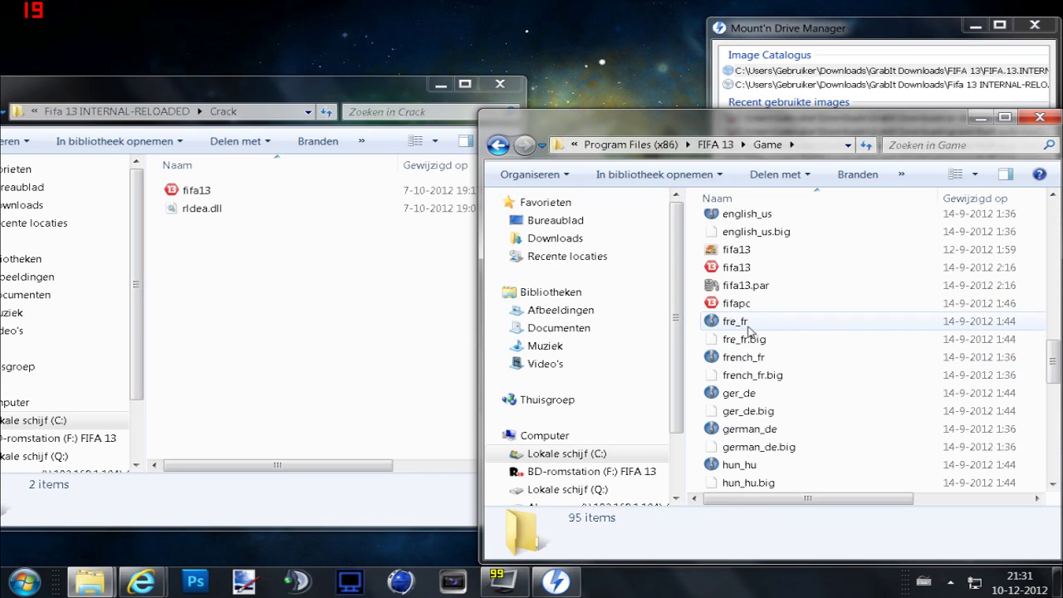
left_click(203, 209)
left_click(795, 340)
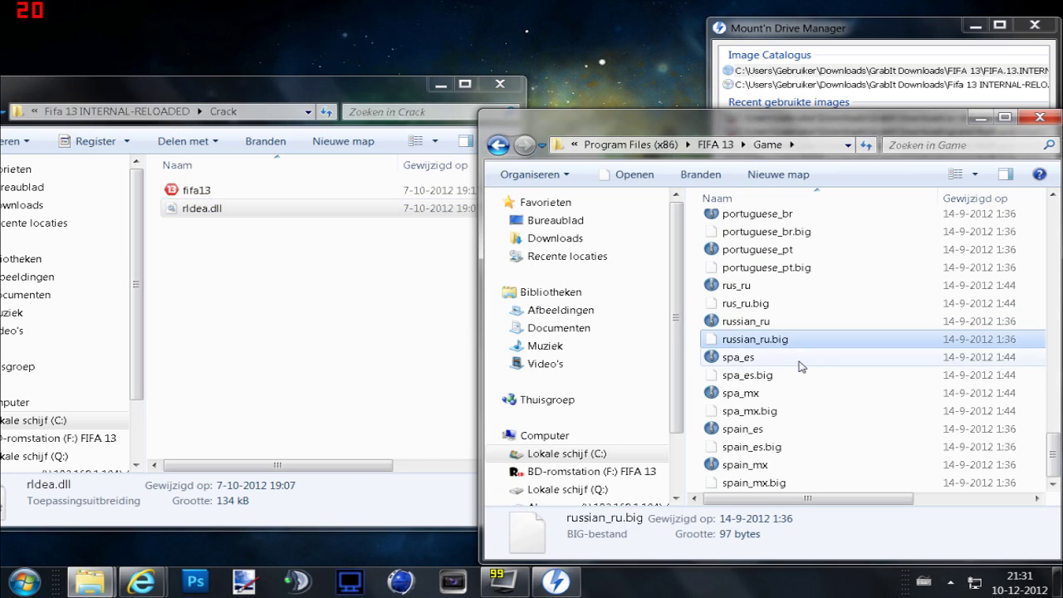
scroll(801, 366, "up", 1)
scroll(802, 365, "up", 3)
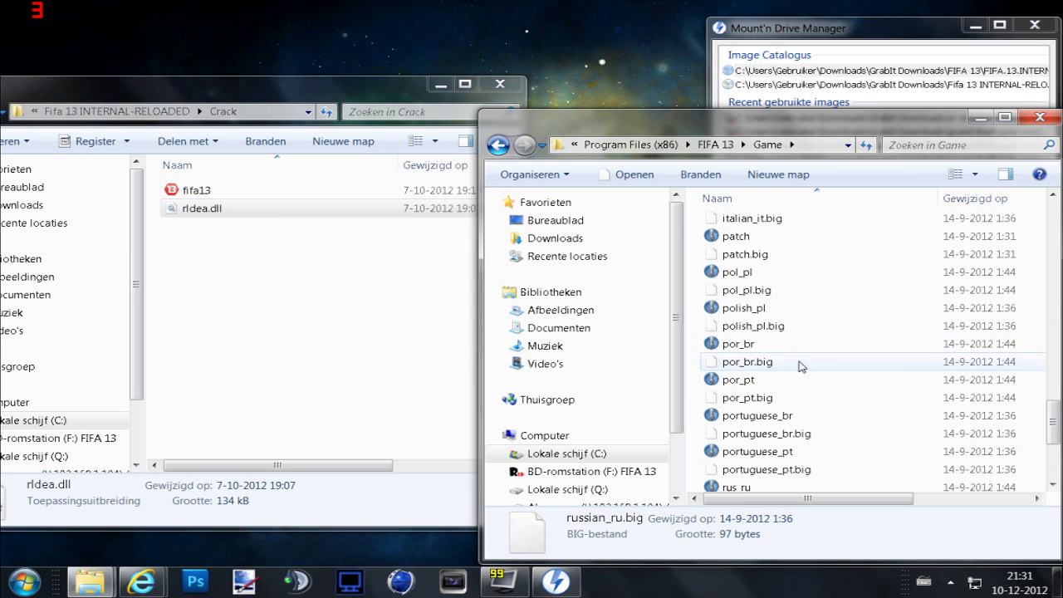
scroll(800, 370, "down", 4)
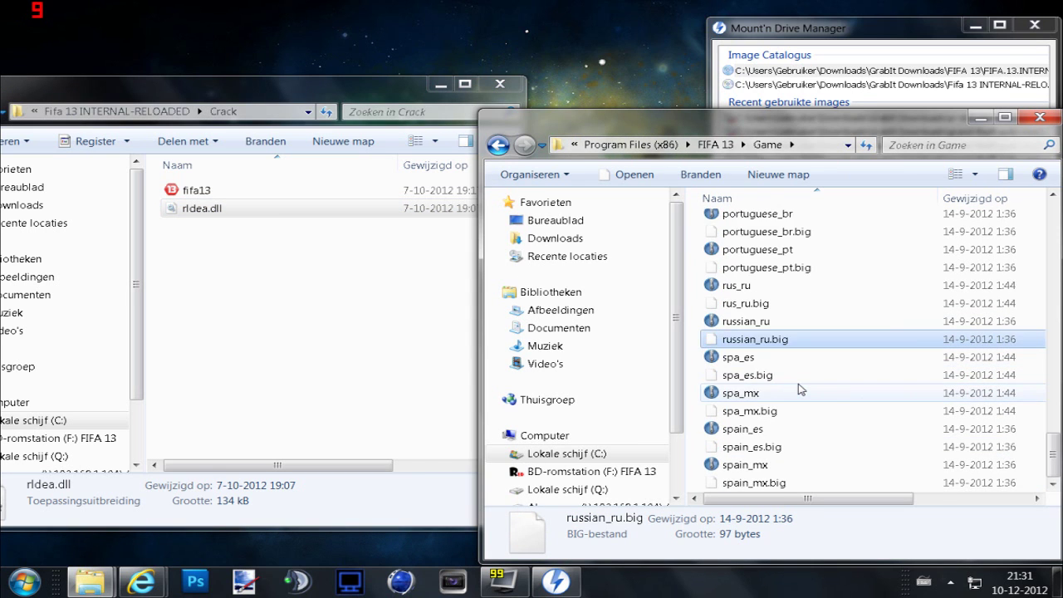
scroll(801, 390, "up", 15)
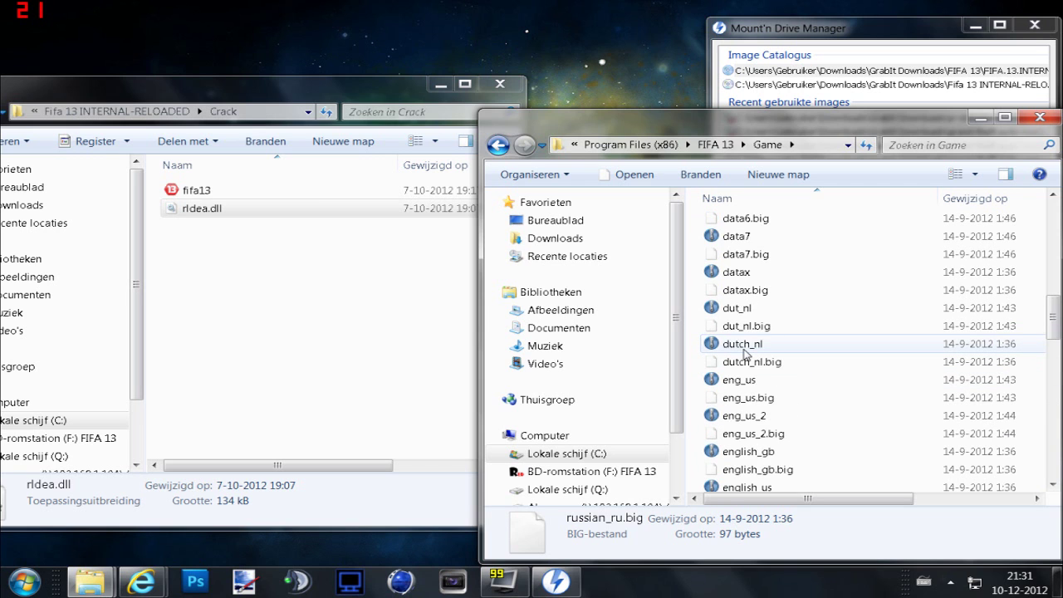
scroll(745, 354, "up", 10)
scroll(745, 354, "down", 11)
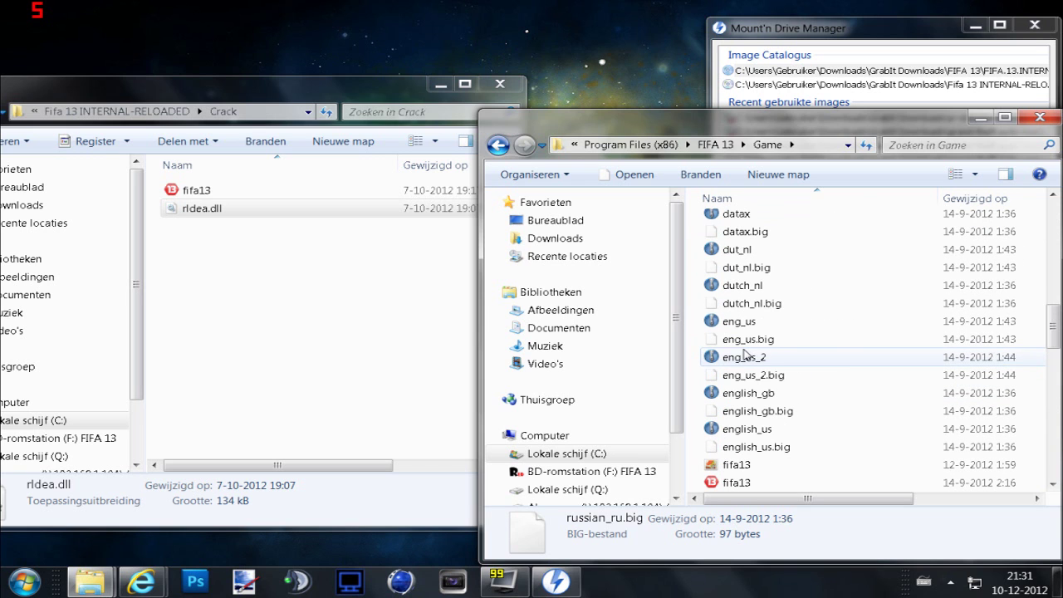
left_click_drag(222, 226, 696, 386)
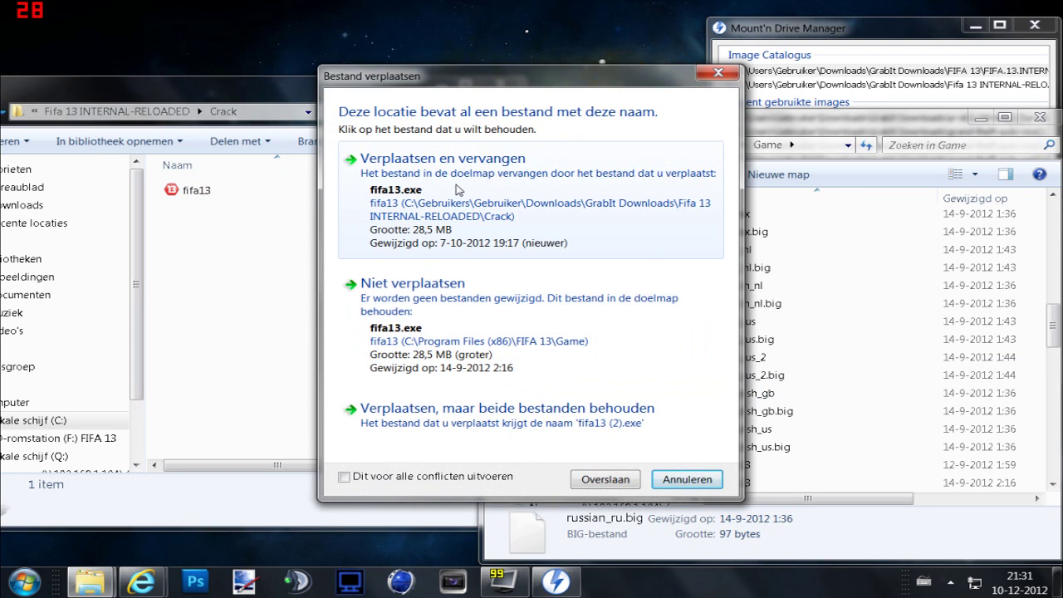
left_click(456, 190)
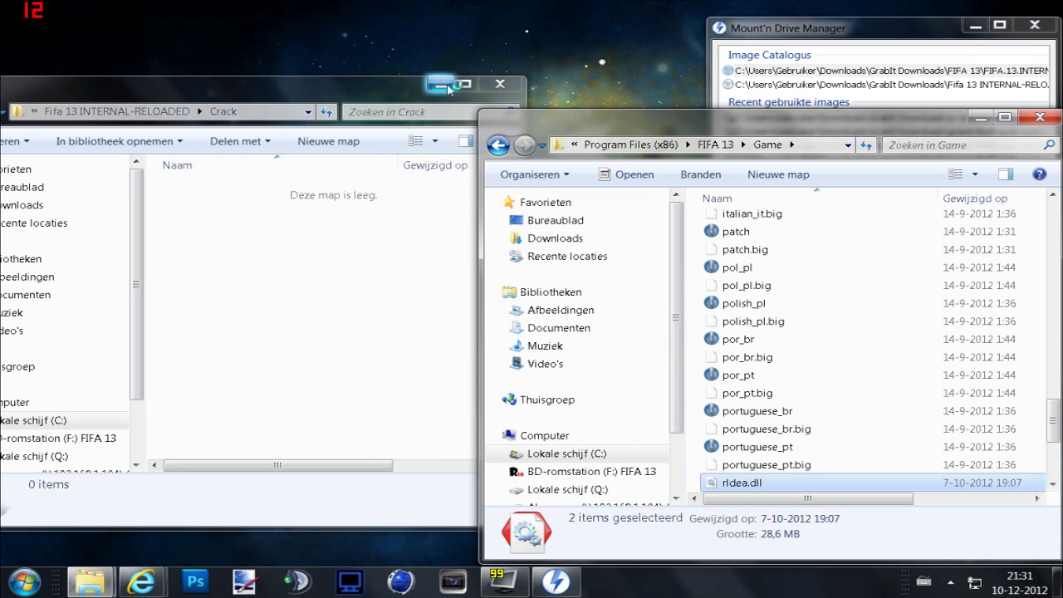
Close the Crack window and Mount'n Drive Manager, centre the Game window, and launch cracked fifa13
left_click(499, 84)
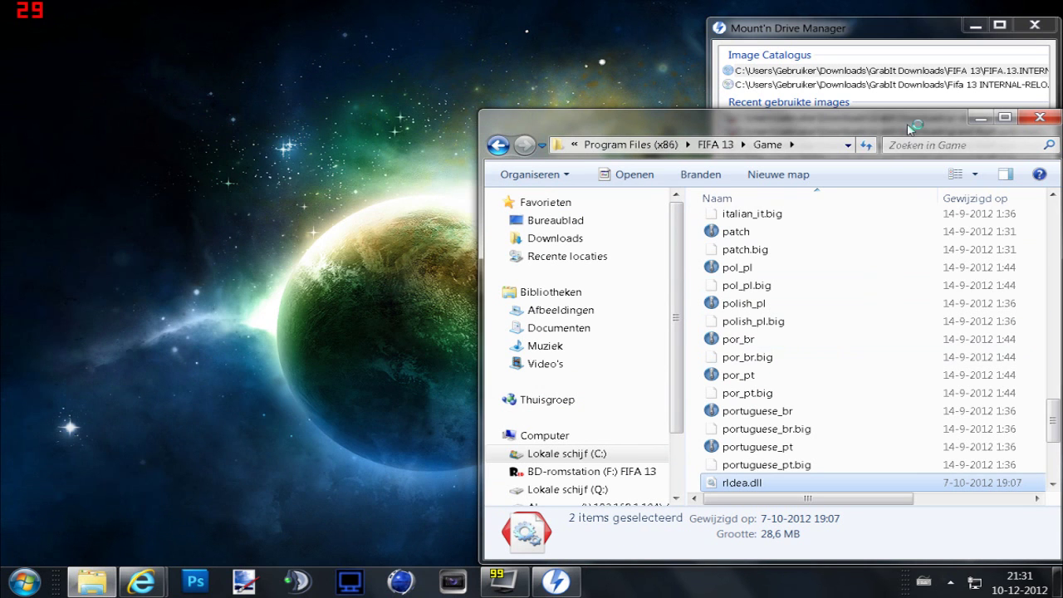
left_click_drag(908, 122, 687, 163)
left_click(1011, 64)
left_click(1035, 26)
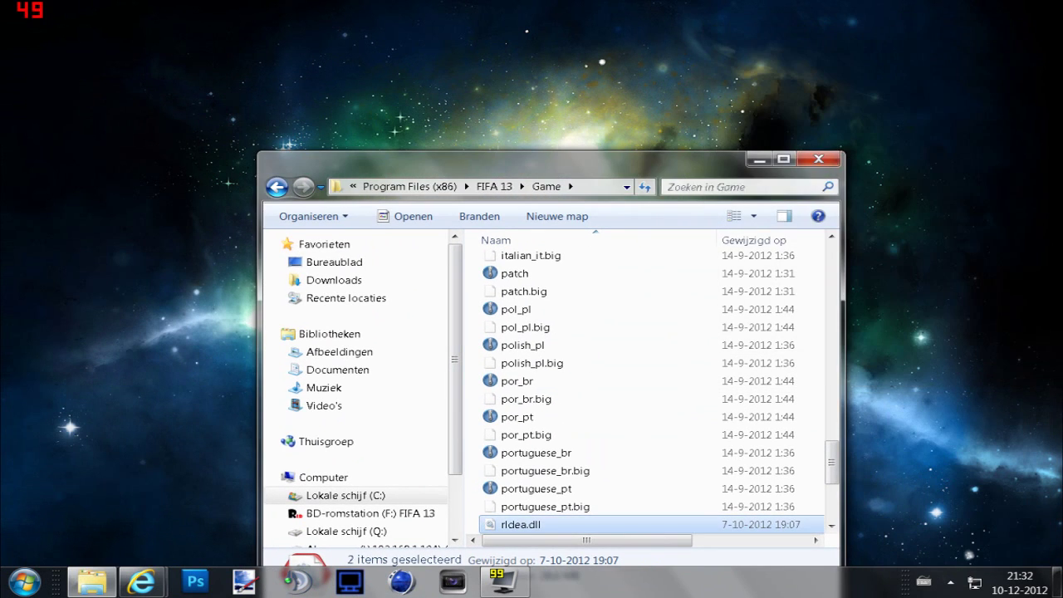
left_click_drag(615, 162, 726, 110)
scroll(665, 314, "up", 8)
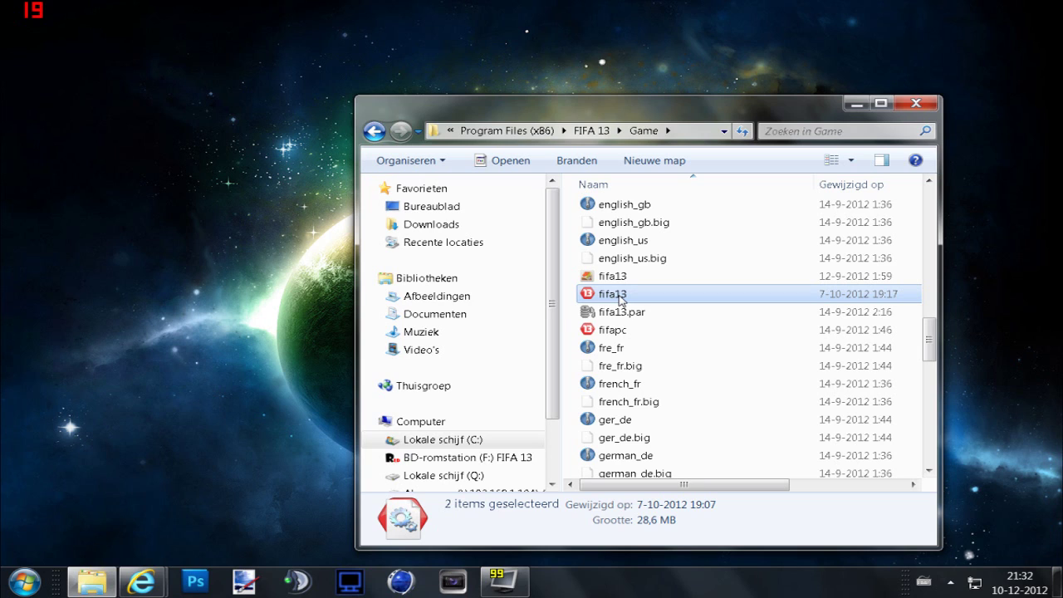
double_click(615, 294)
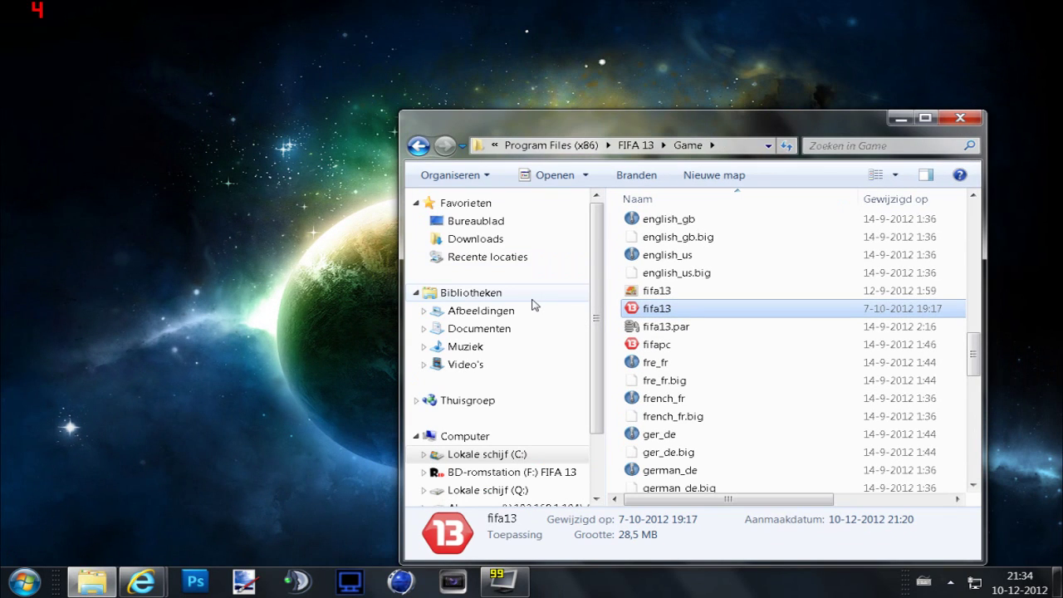
Minimize the FIFA 13 Game folder window to reveal the desktop
left_click(904, 118)
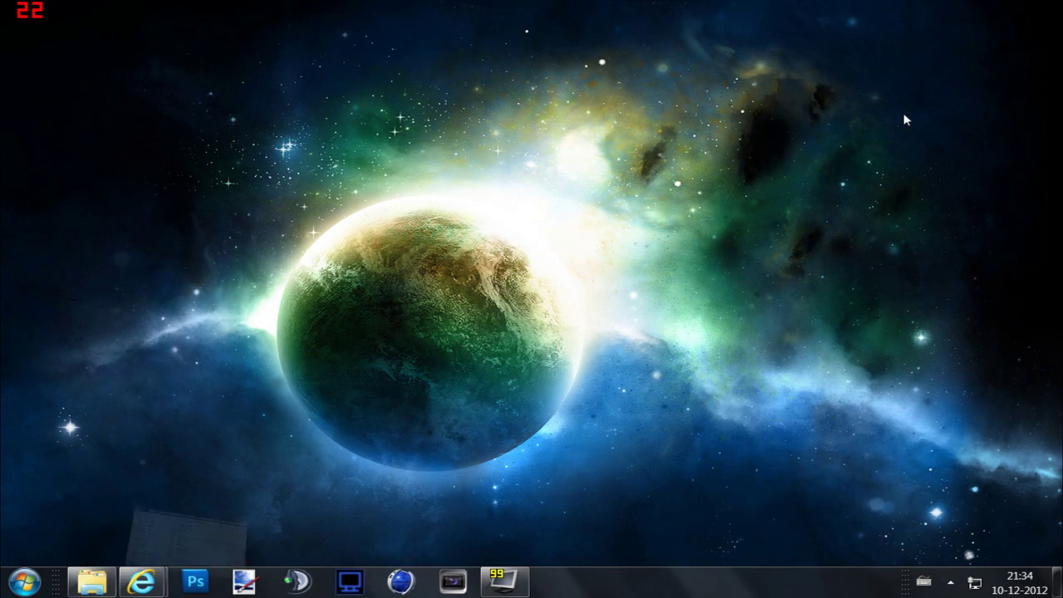